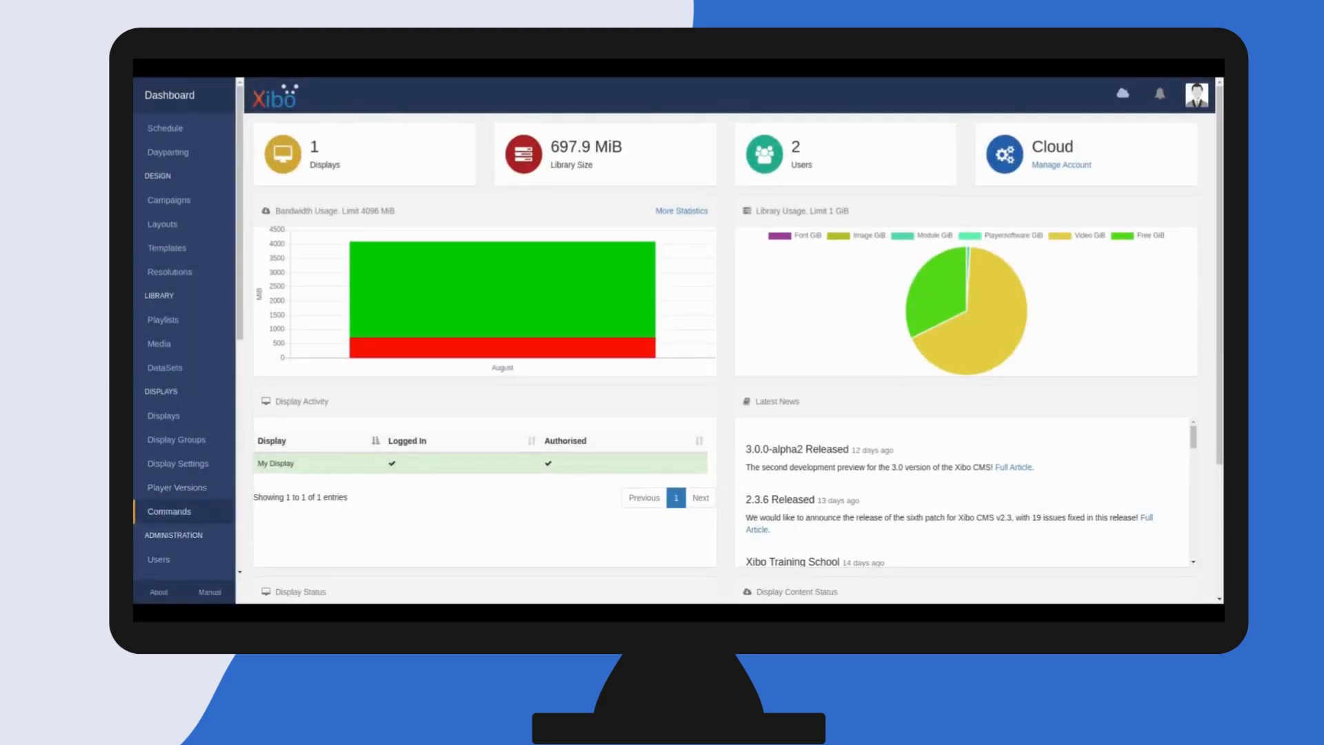
Add a command named Reboot with reference REBOOT and description "Reboot device"
click(168, 511)
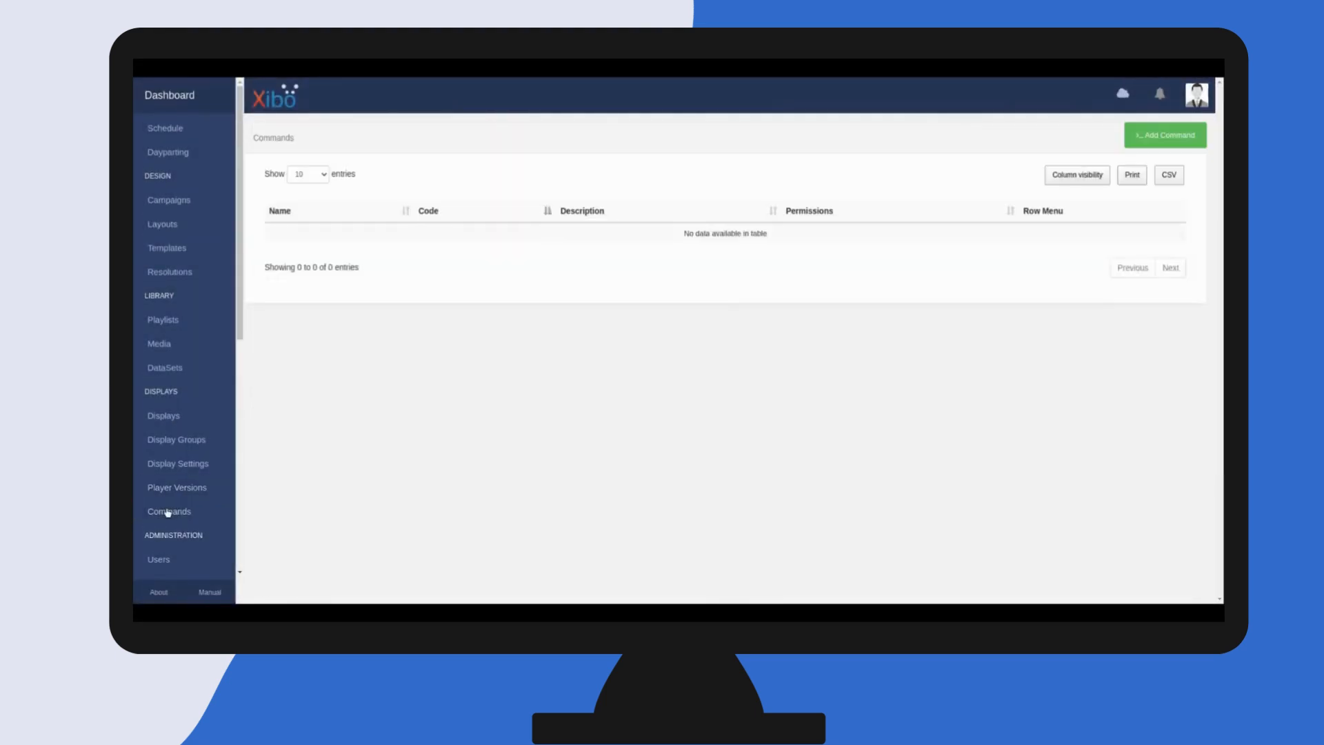
click(1163, 137)
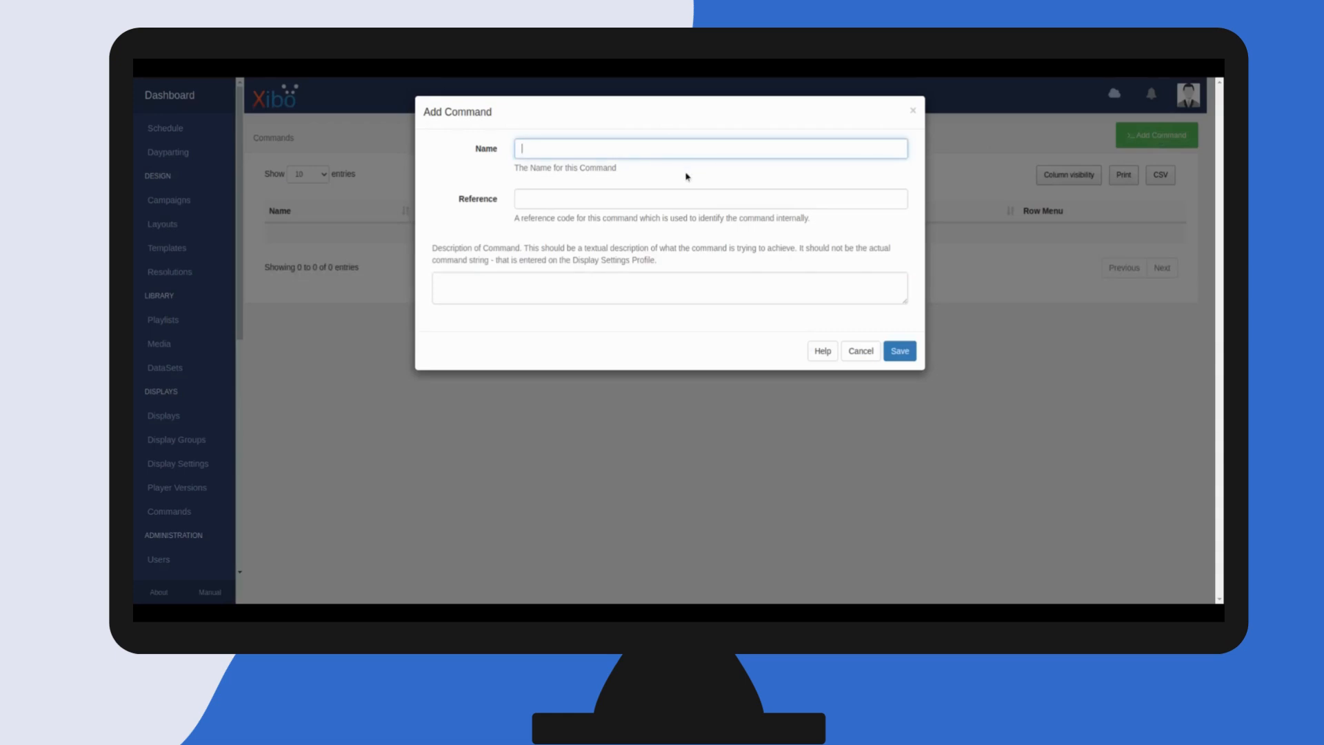
text(Reboot)
key(Tab)
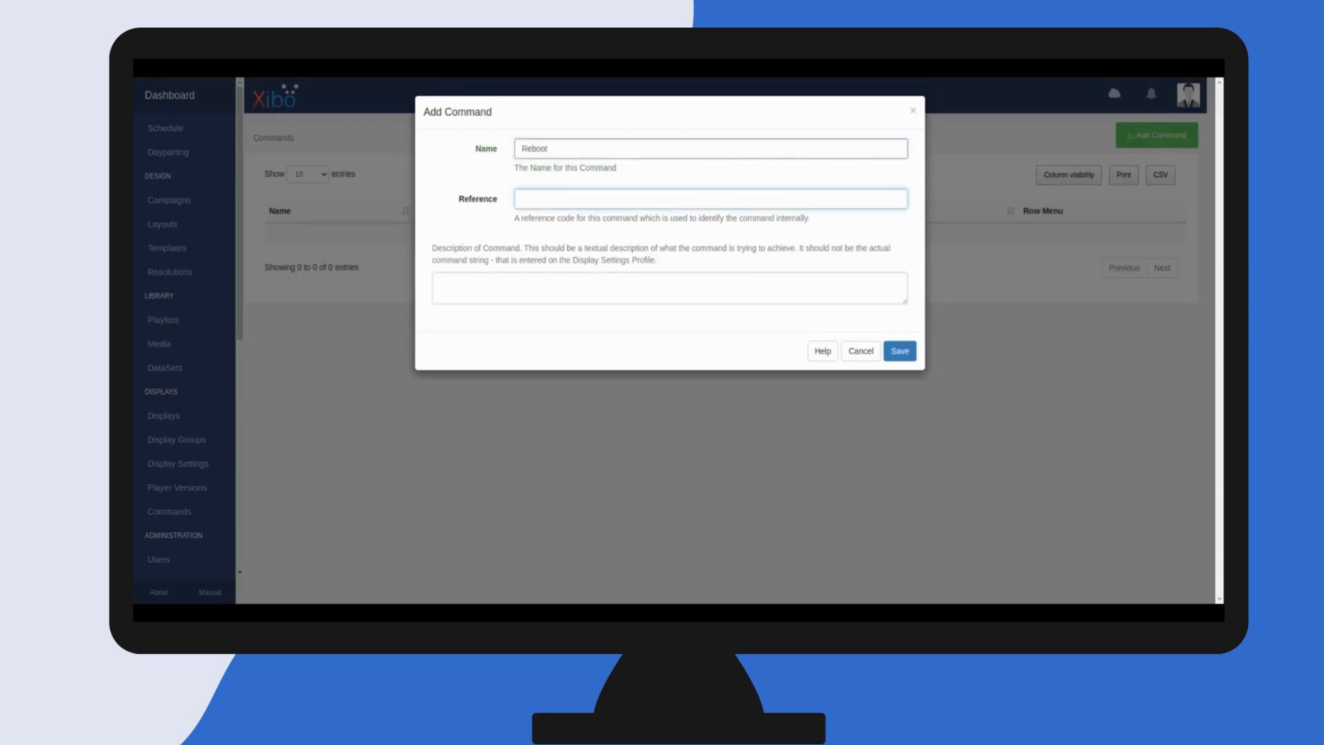
text(REBOOT)
key(Tab)
text(Reboot device)
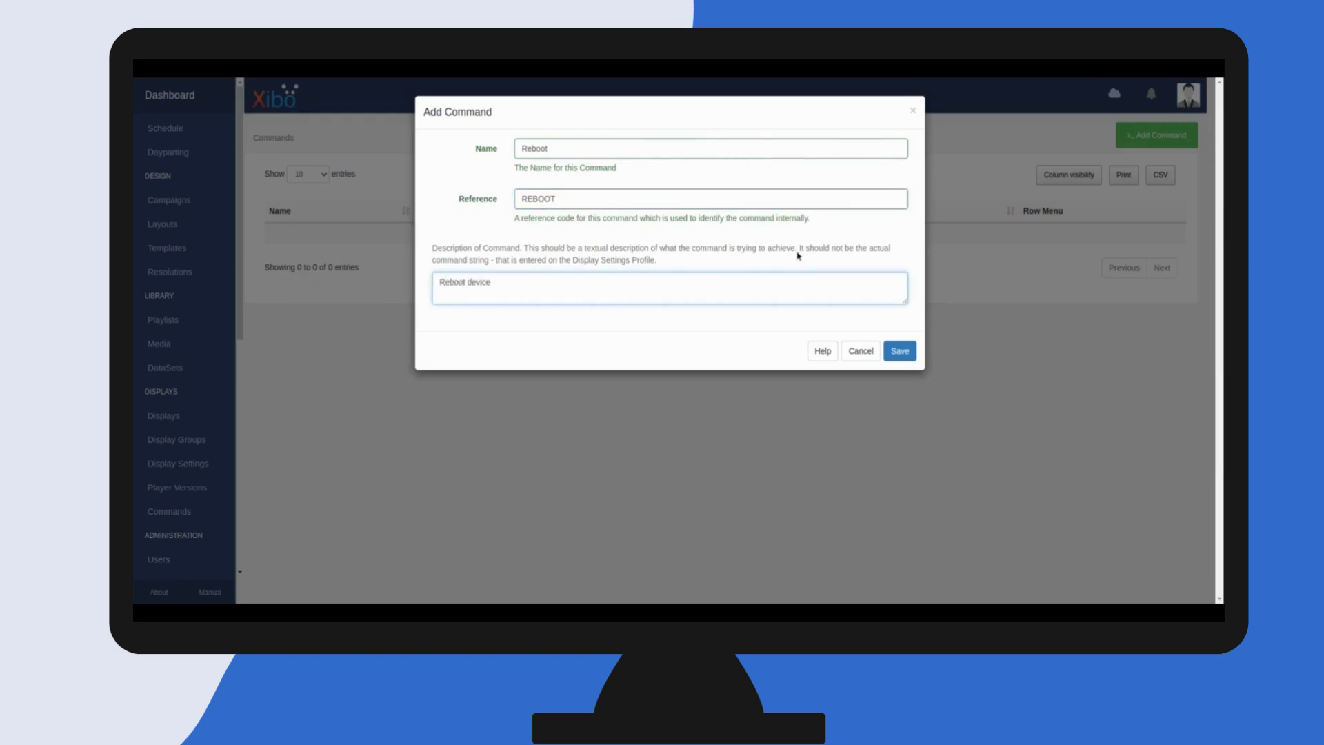
click(901, 351)
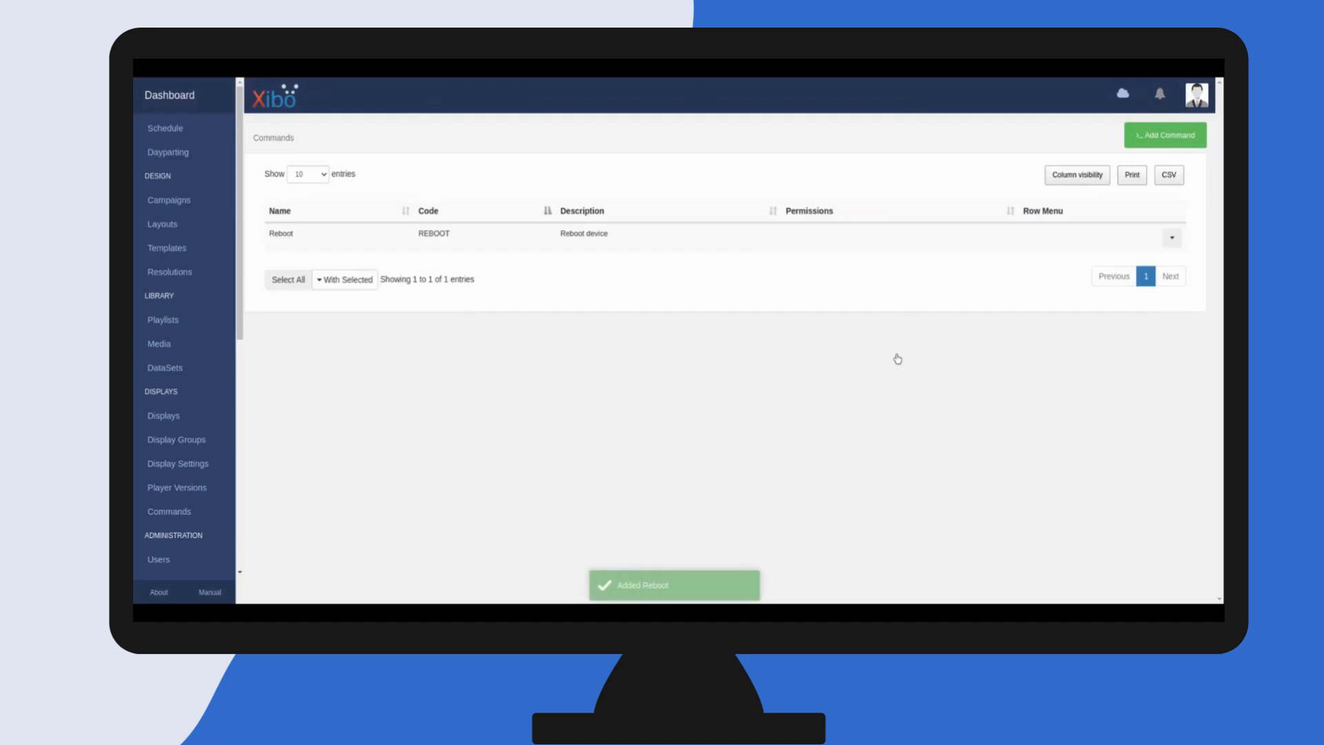
Add a command named Screen On with reference SCRON and description "HDMI-CEC Screen On"
click(1173, 141)
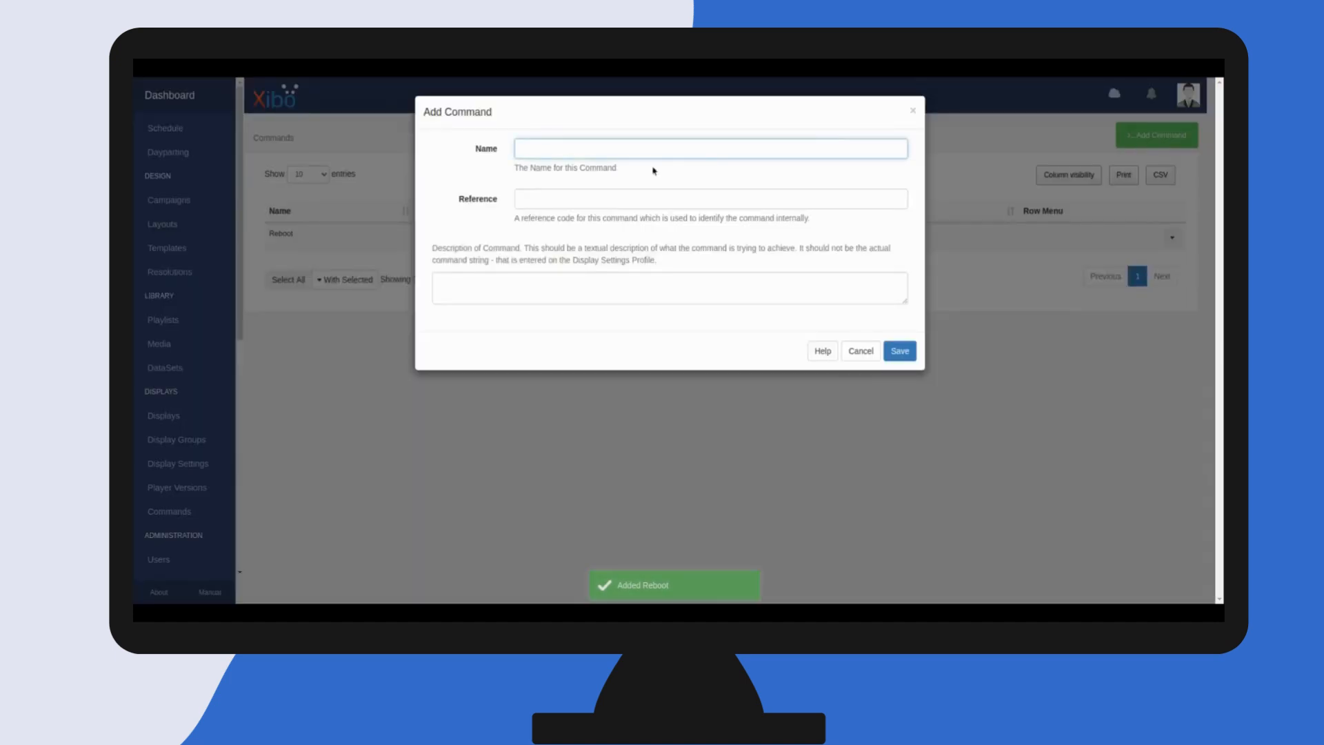
text(Screeb)
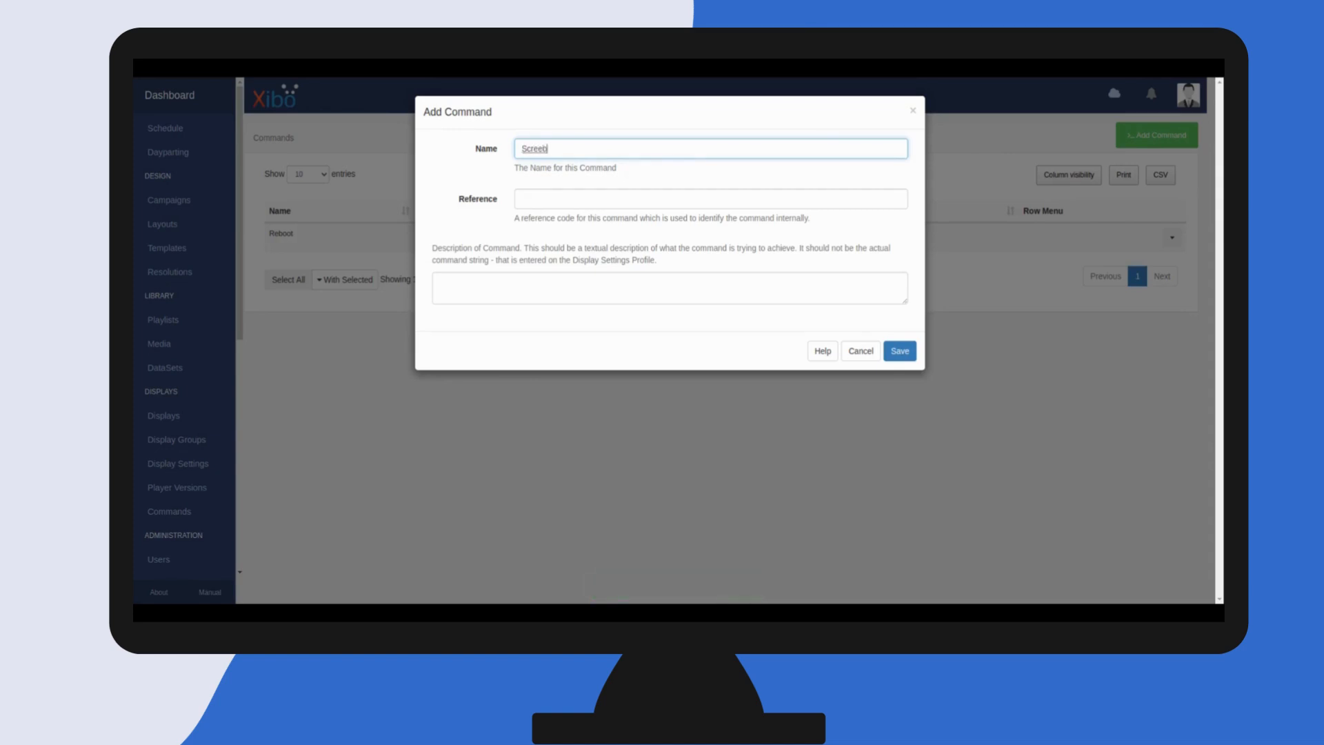
key(BackSpace)
text(n On)
key(Tab)
text(SCRON)
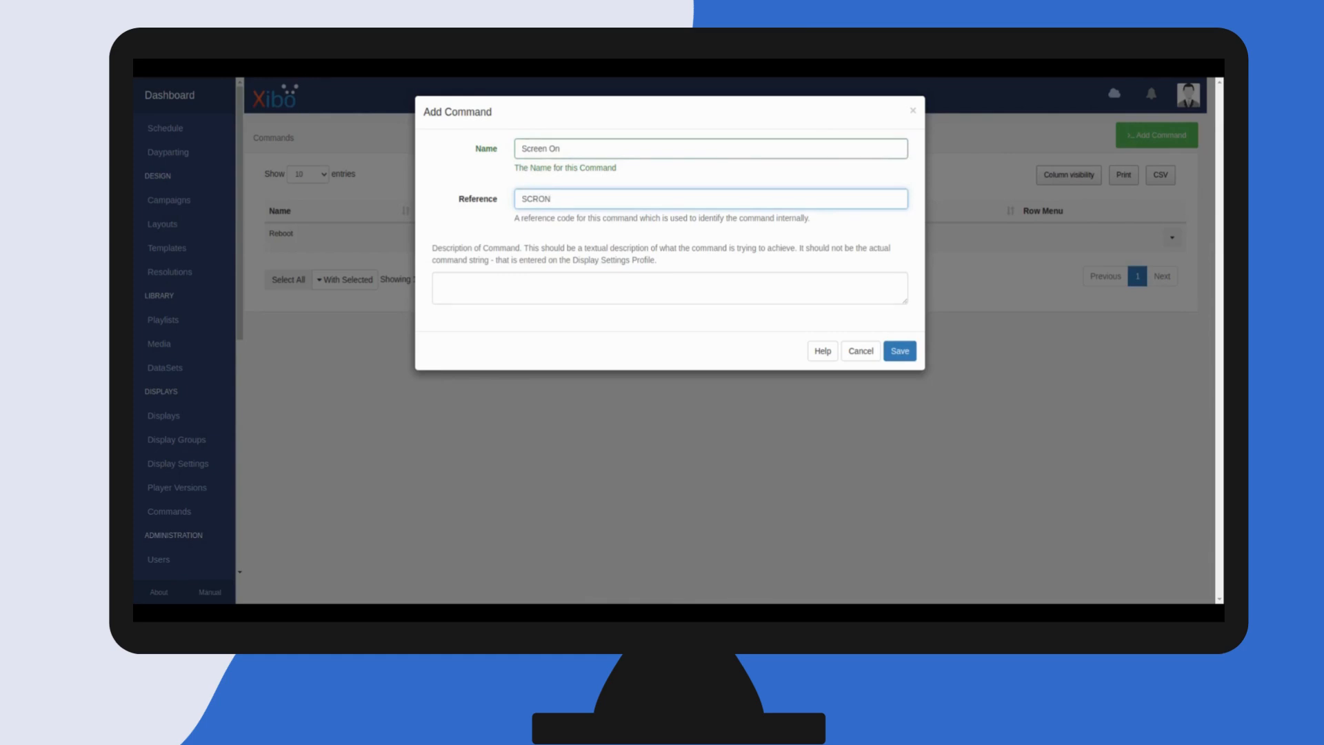
key(Tab)
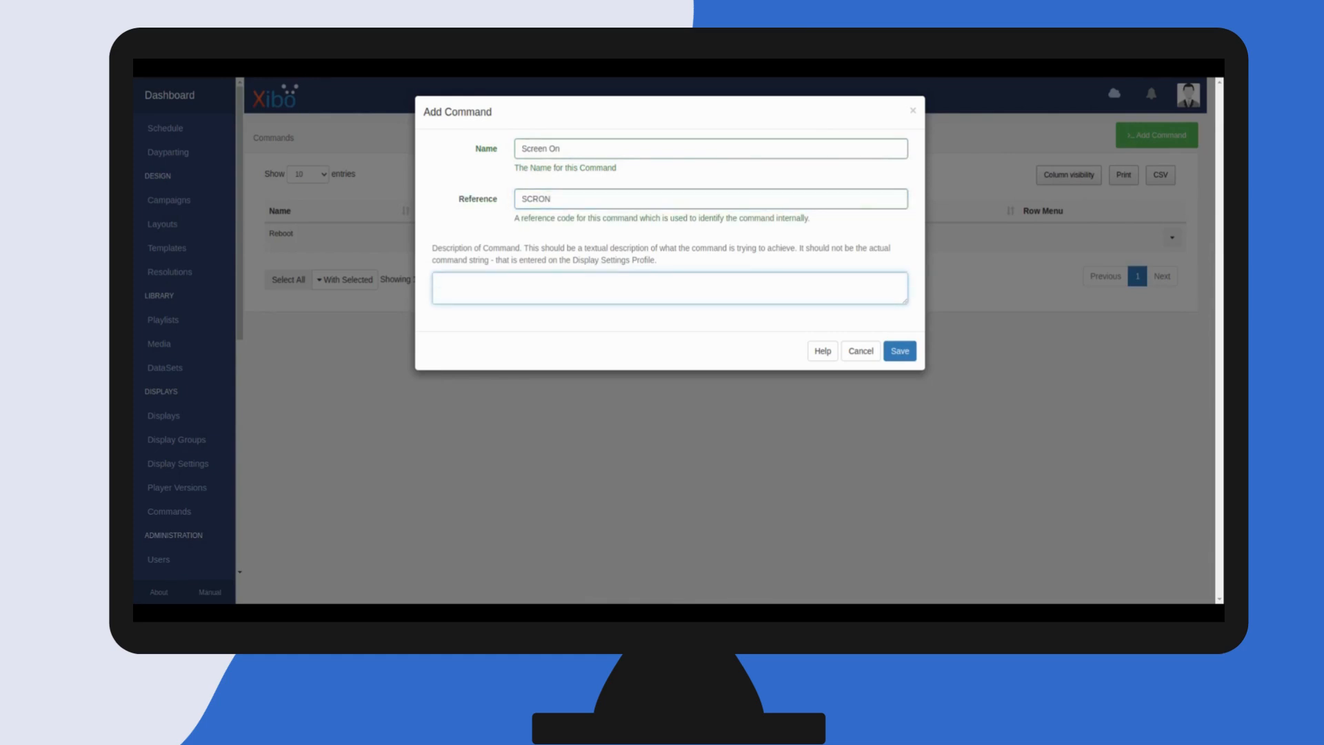
text(HDMI-CEC Screen On)
click(900, 352)
Add a command named Screen Off with reference SCROFF and description "HDMI-CEC Screen Off"
click(1145, 138)
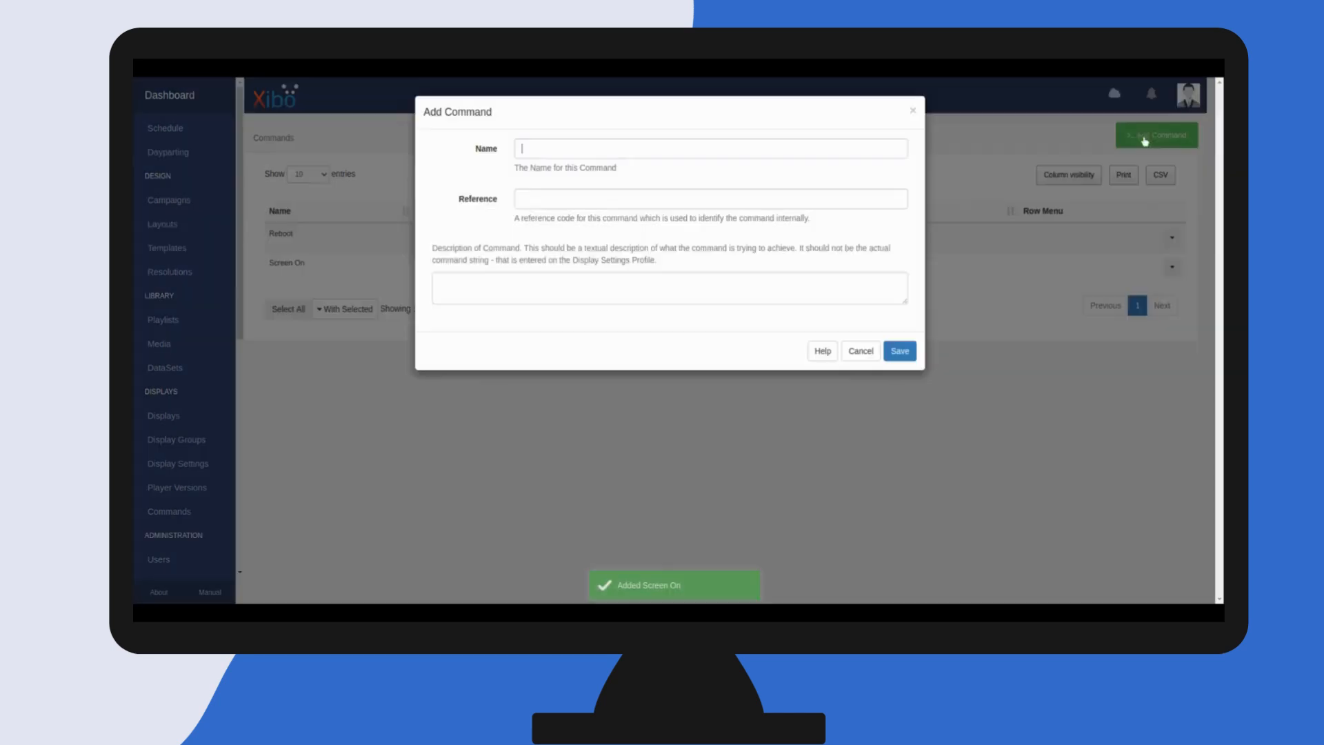
text(Screen O)
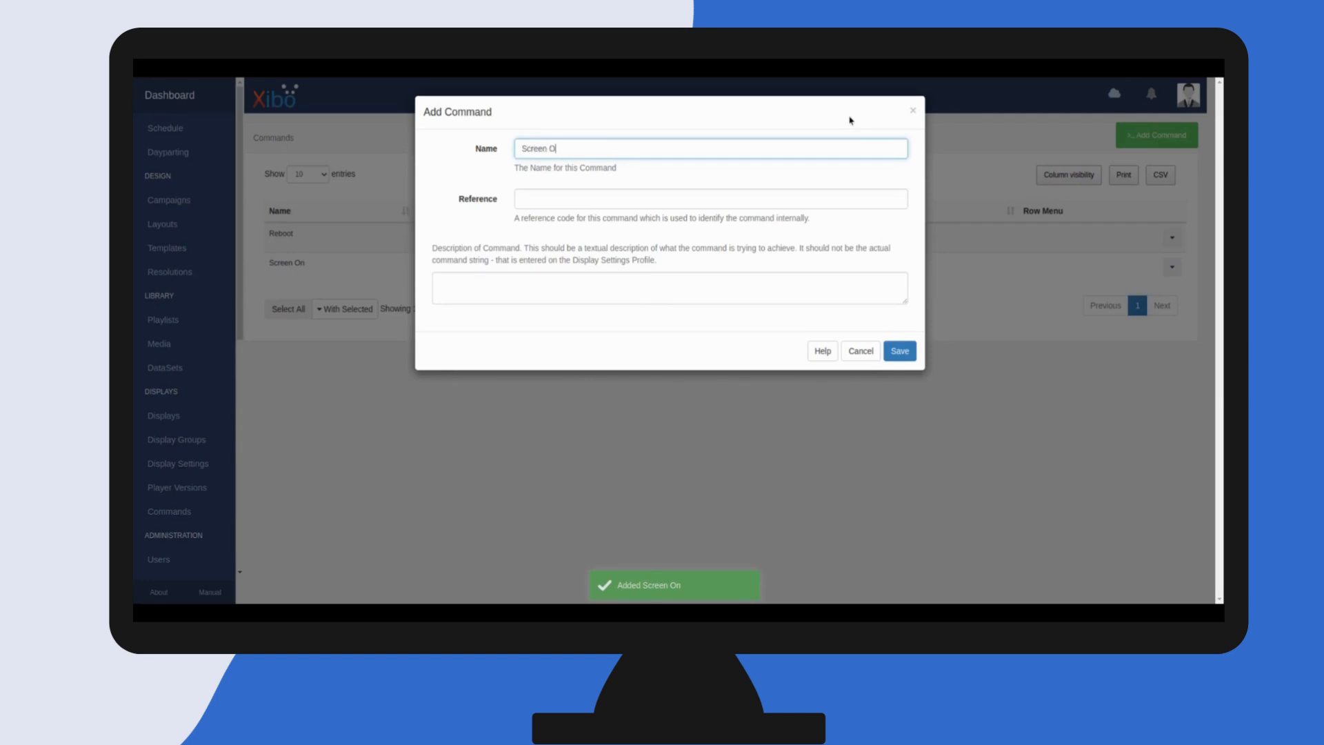
text(ff)
key(Tab)
text(SCROFF)
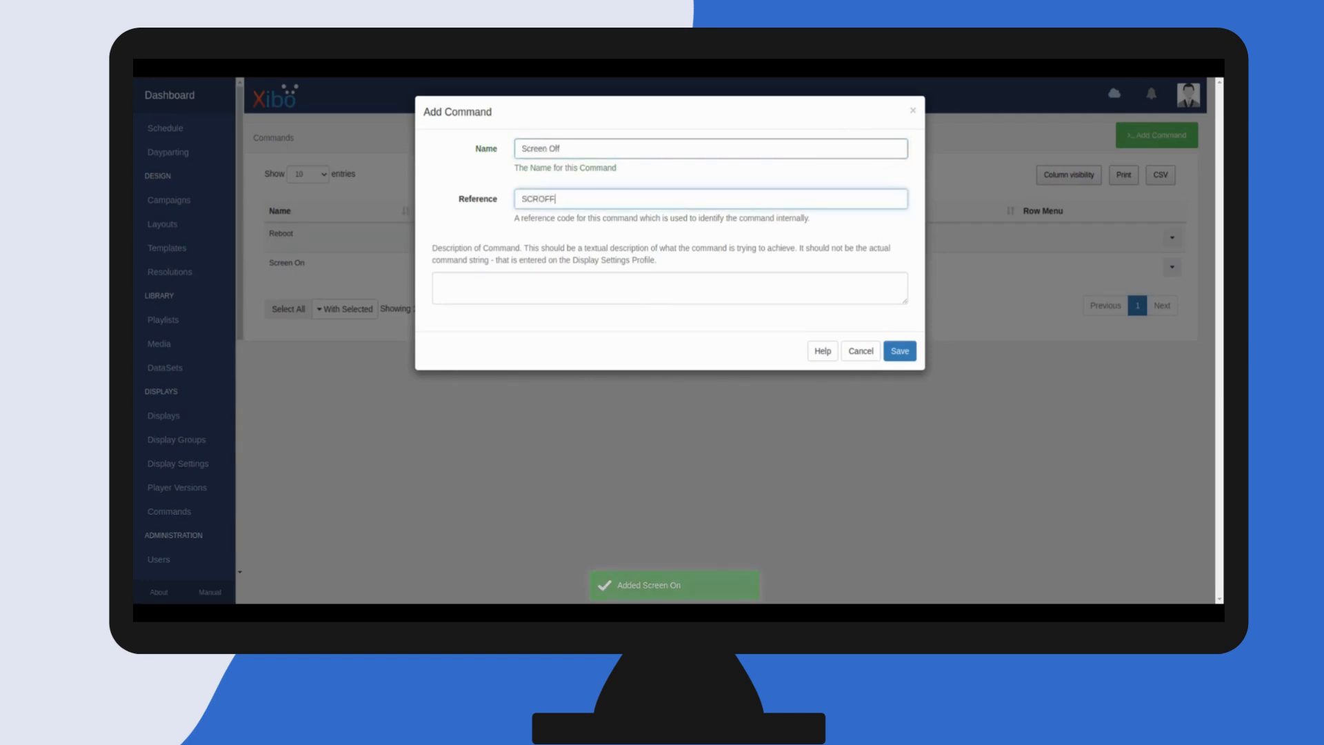
key(Tab)
text(HDMI-C)
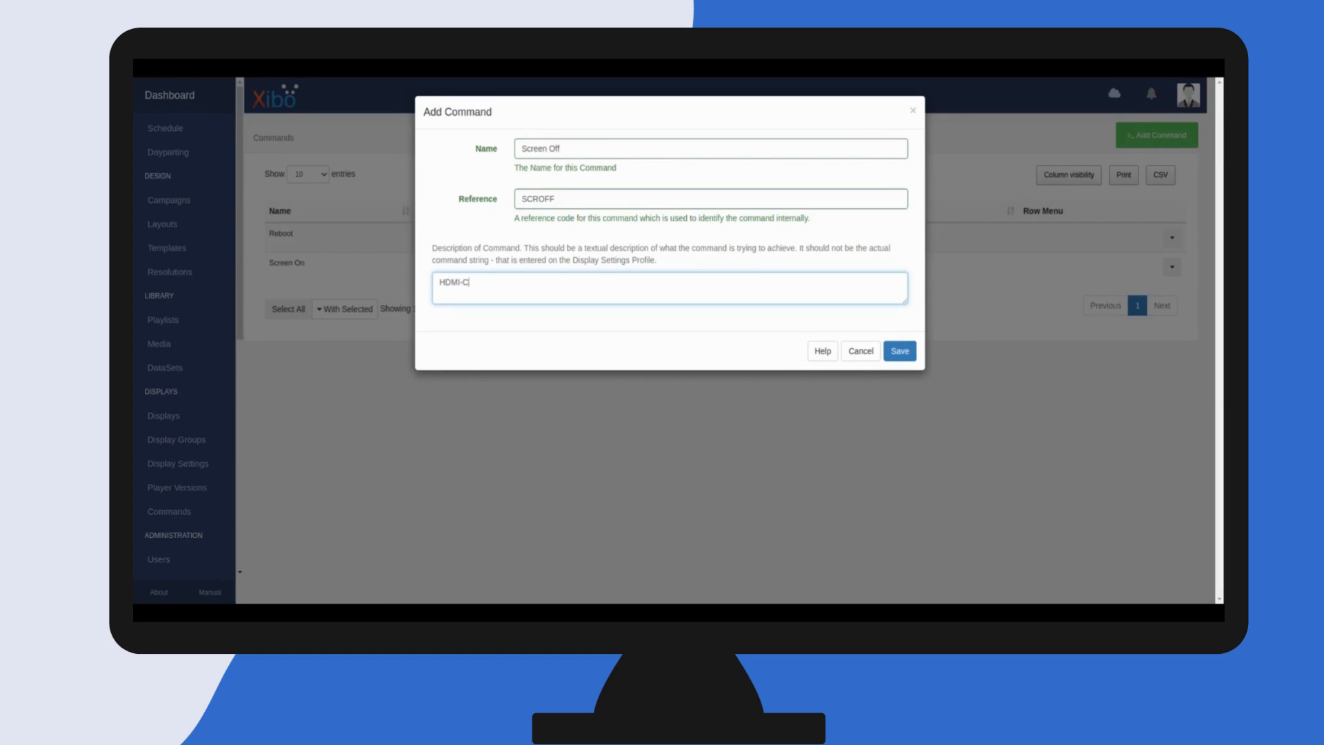
text(EC Screen Off)
click(900, 351)
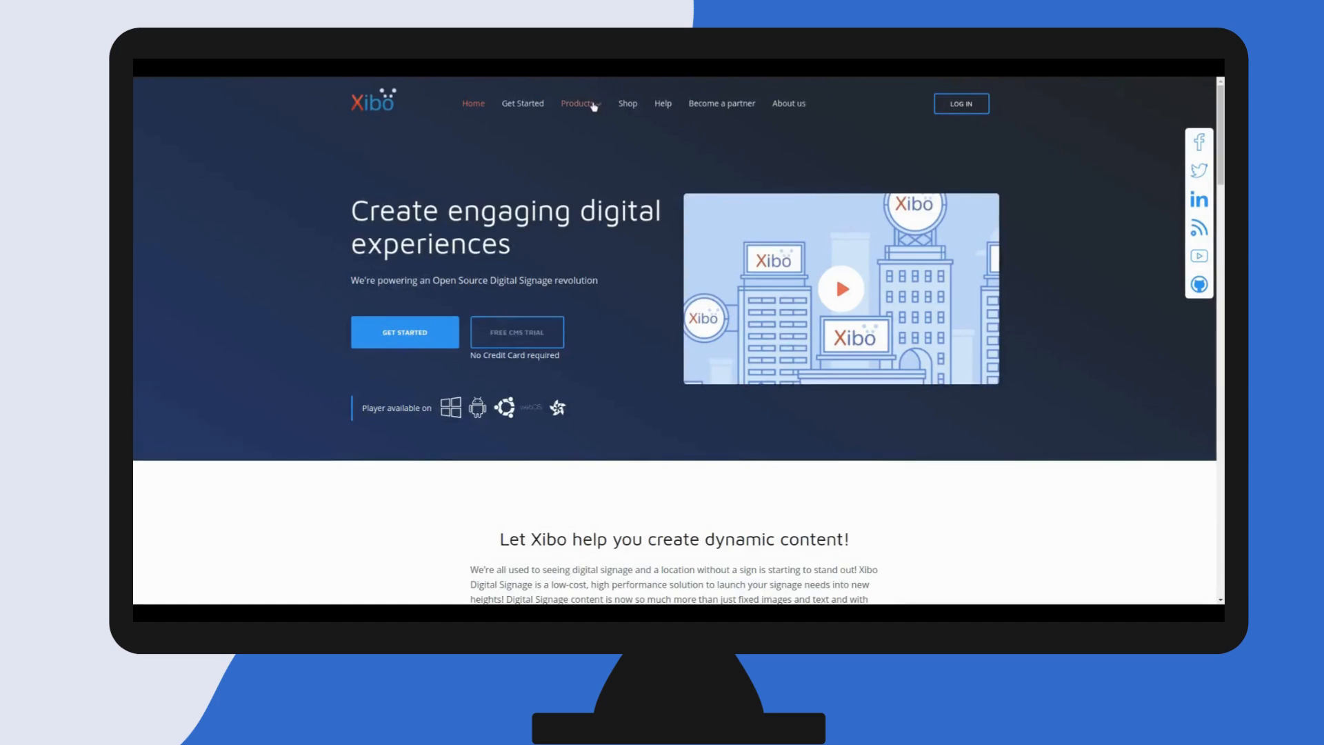
On the Xibo website, download the Xibo for Android player, agreeing to the end user licence agreement
click(588, 105)
click(451, 257)
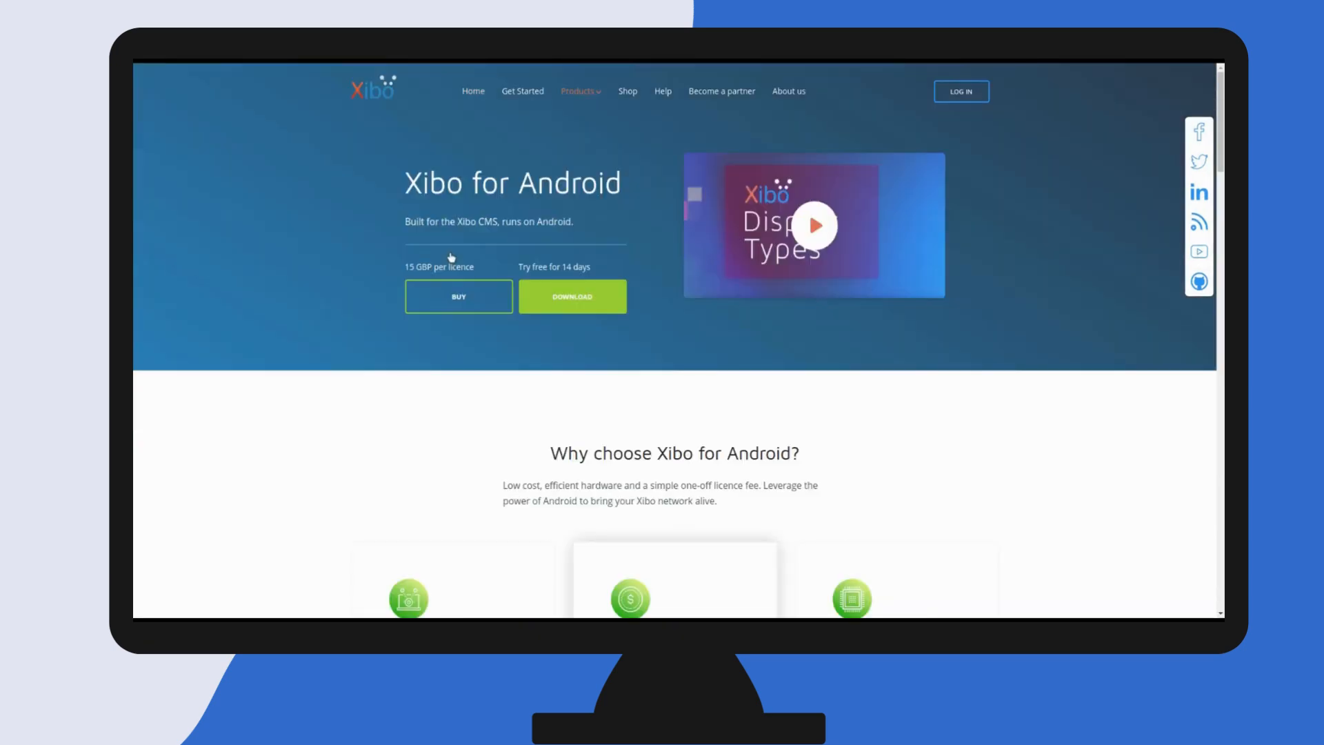
click(578, 298)
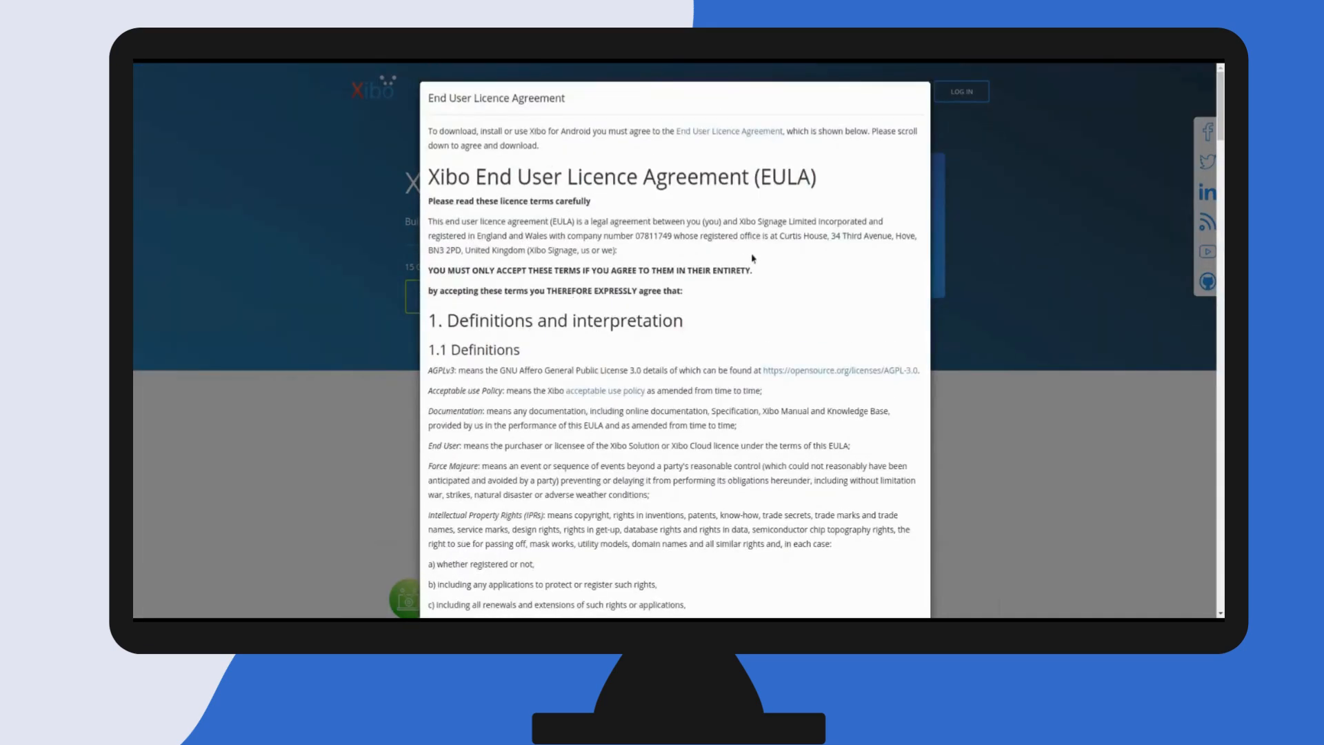
drag(1221, 107, 1220, 576)
click(446, 580)
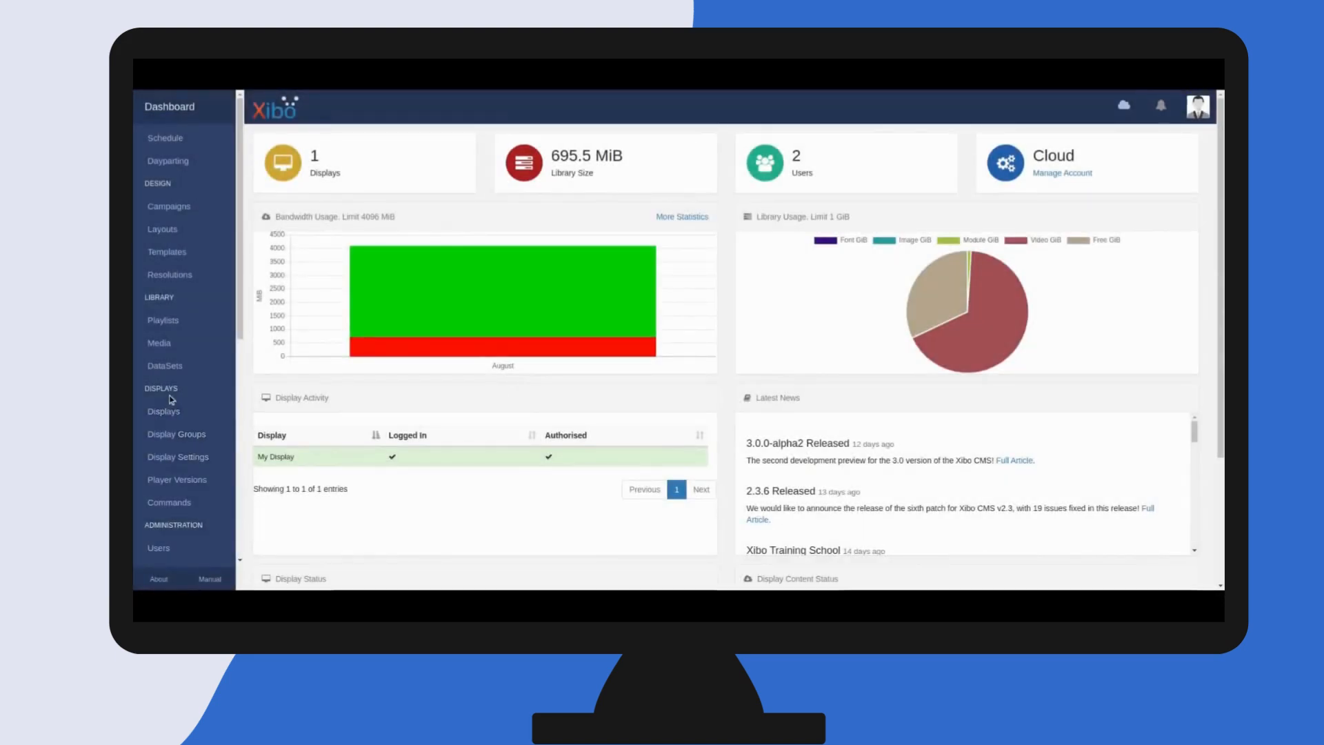
Upload the downloaded Android player file as a new player version
click(177, 488)
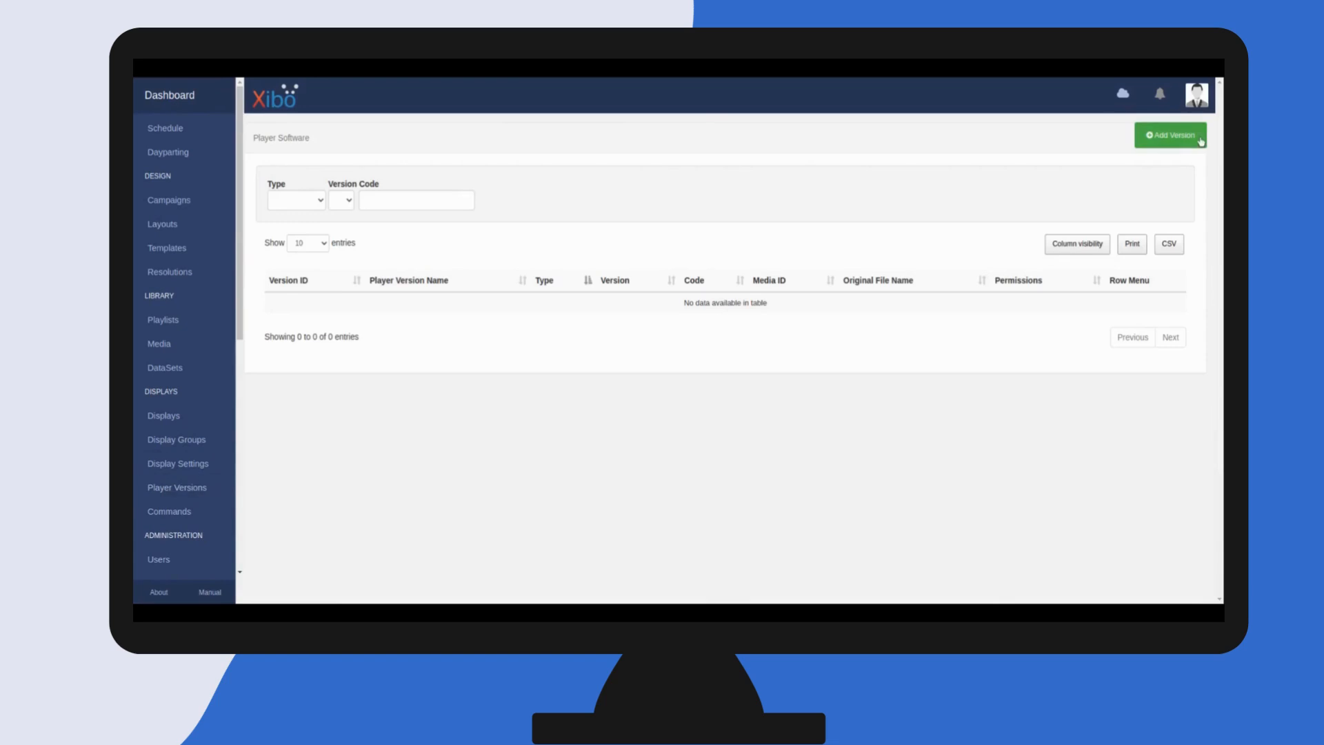
click(1167, 135)
click(458, 205)
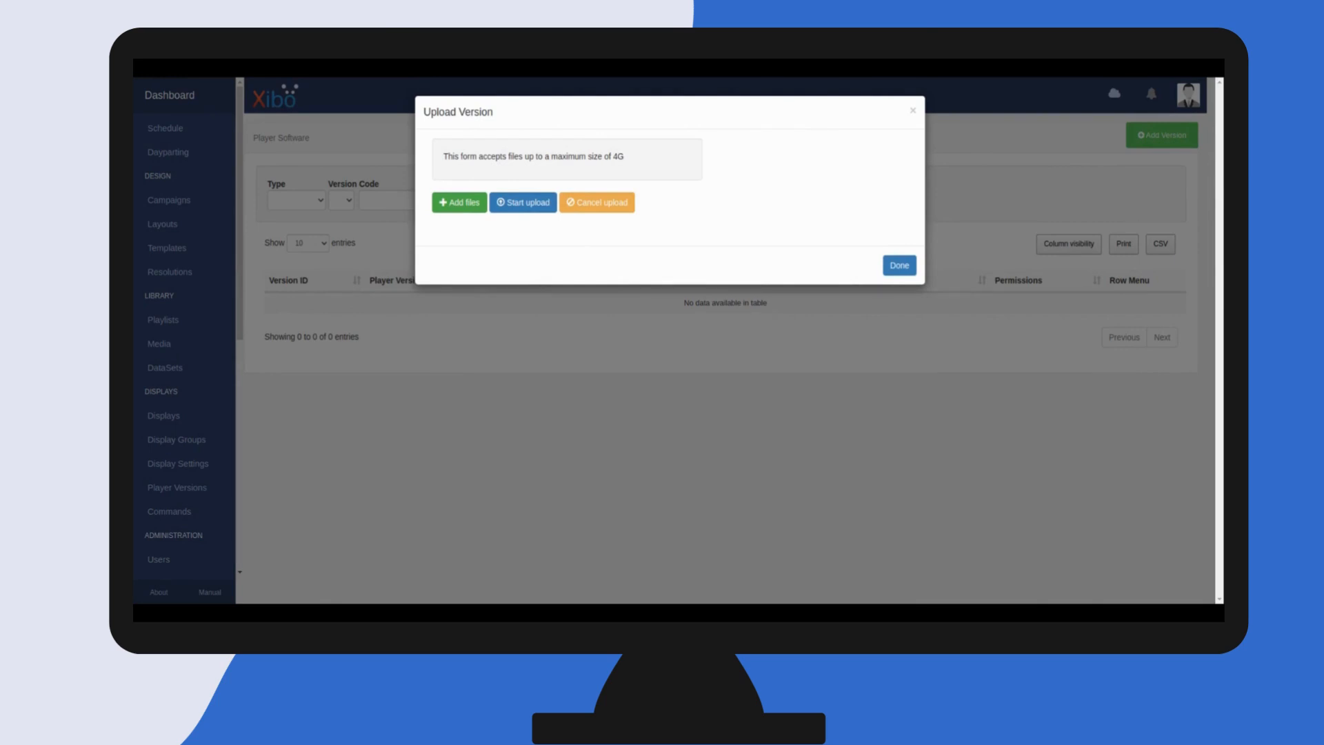
click(516, 201)
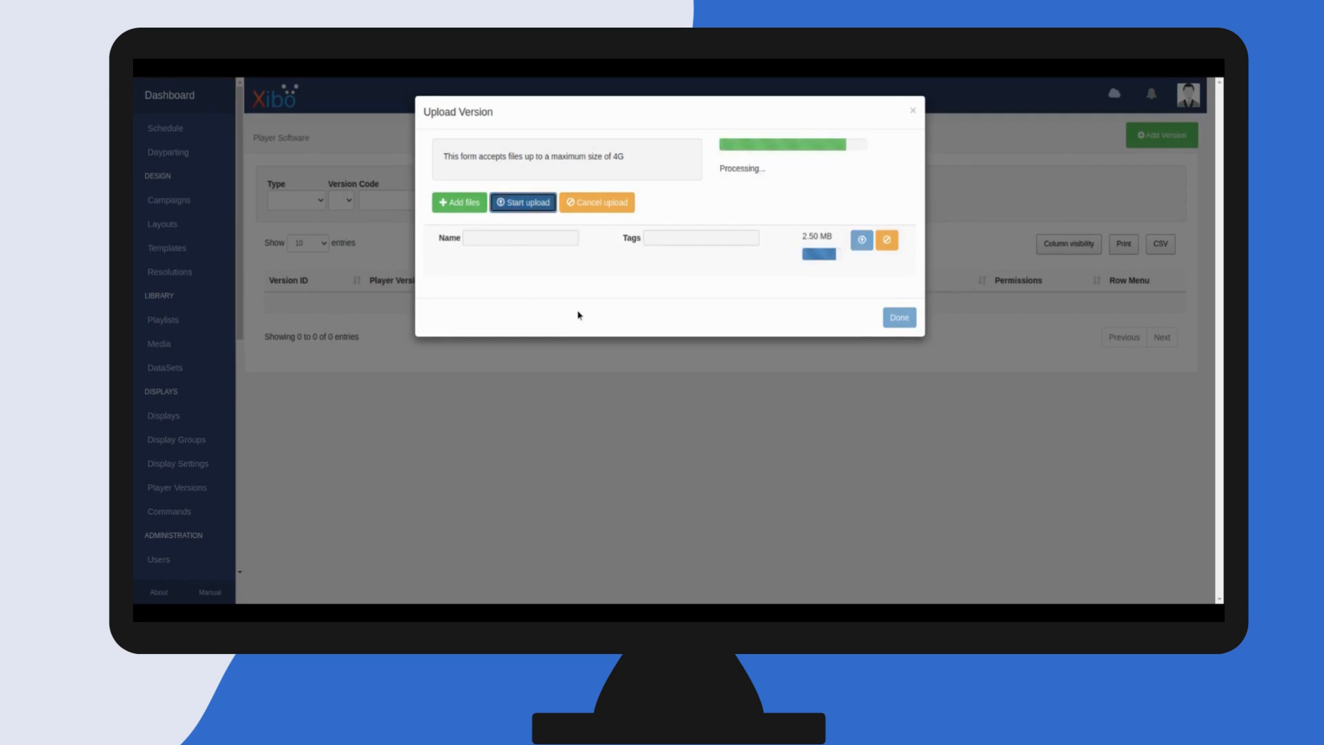
click(908, 303)
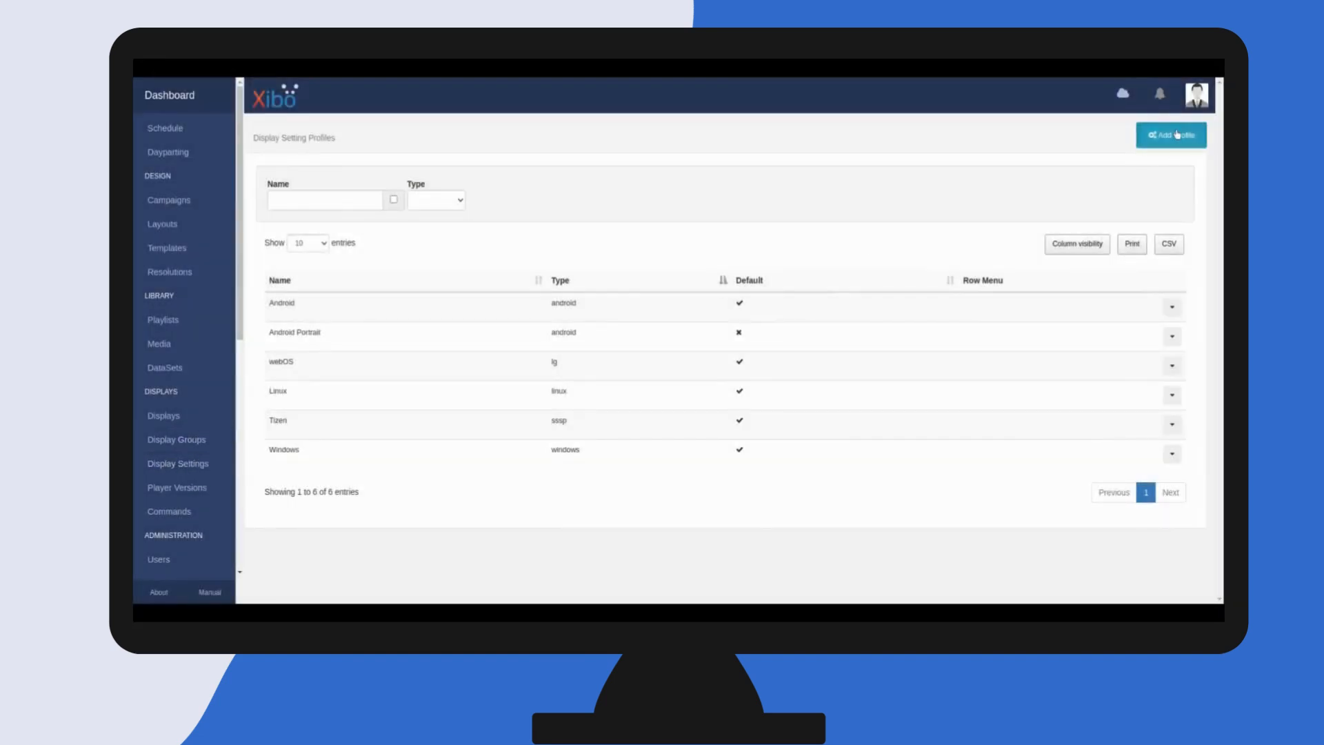
Add an Android display settings profile named Android DSCS9
click(1178, 134)
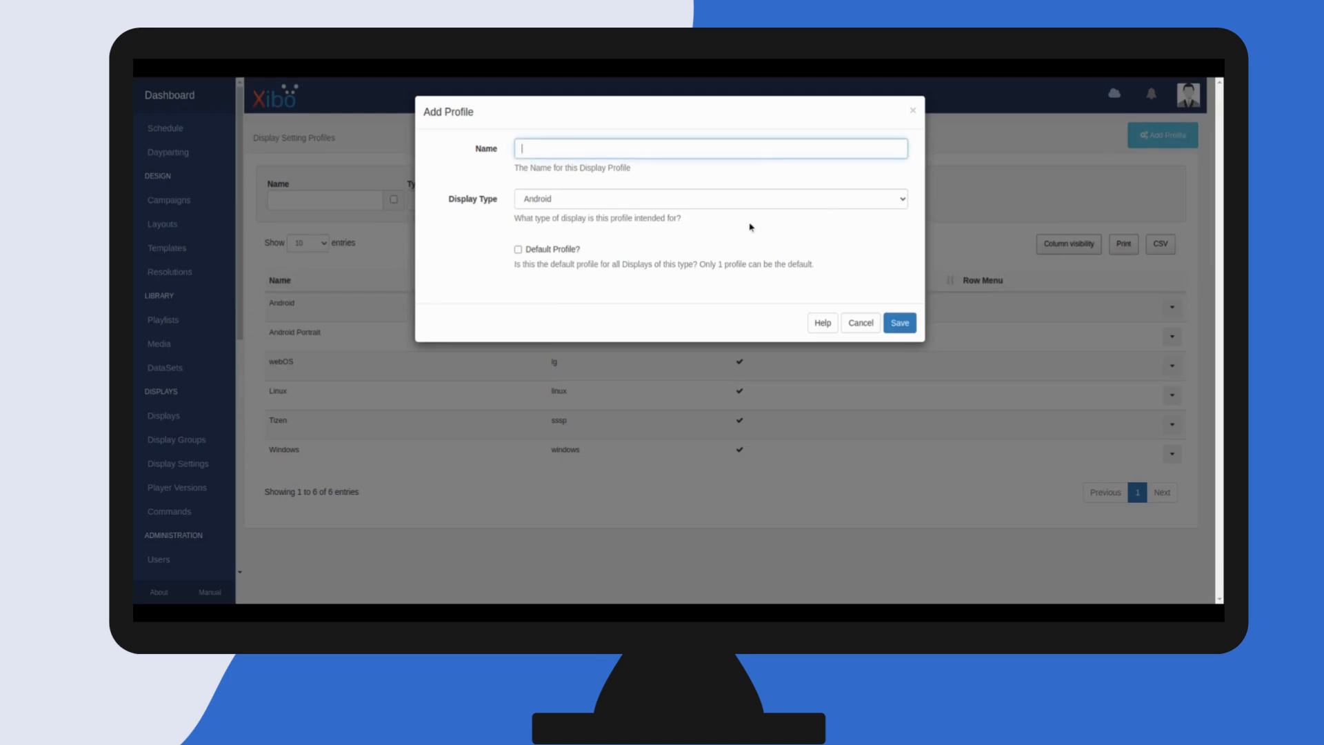
text(Android DSCS9)
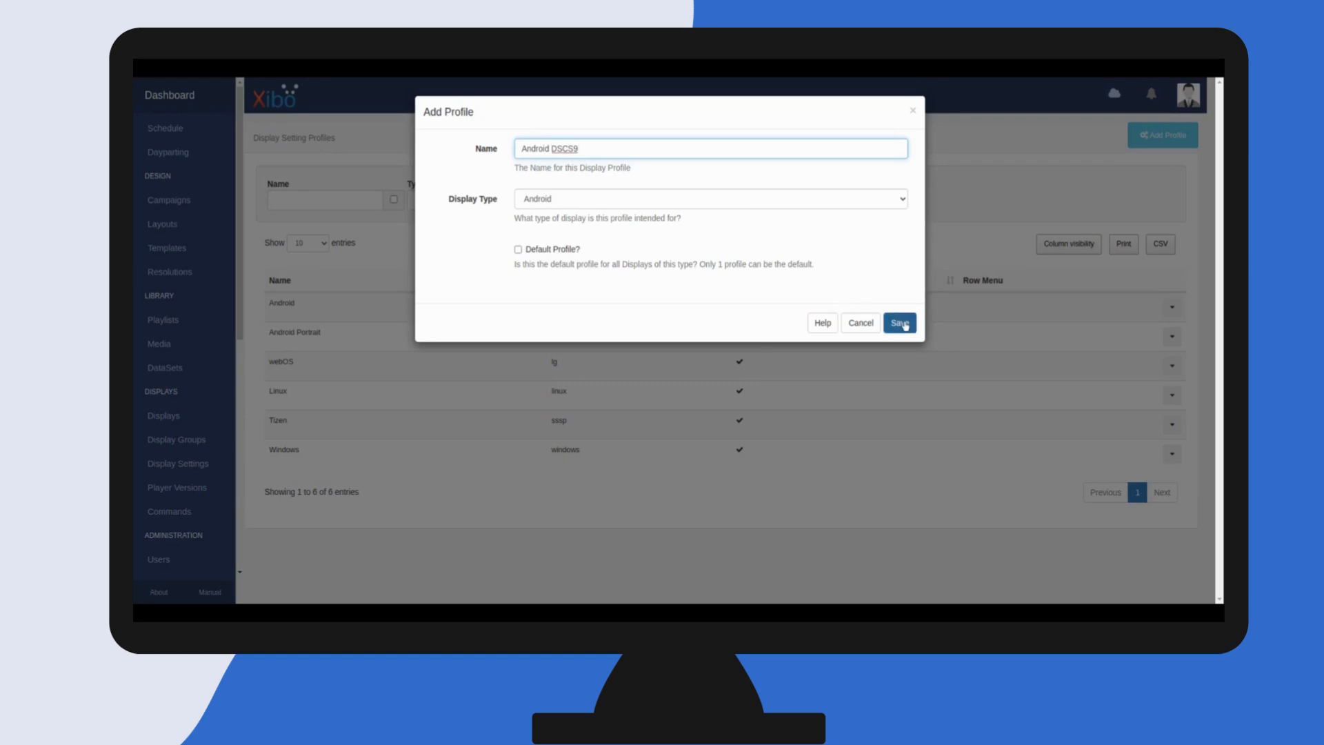
click(901, 323)
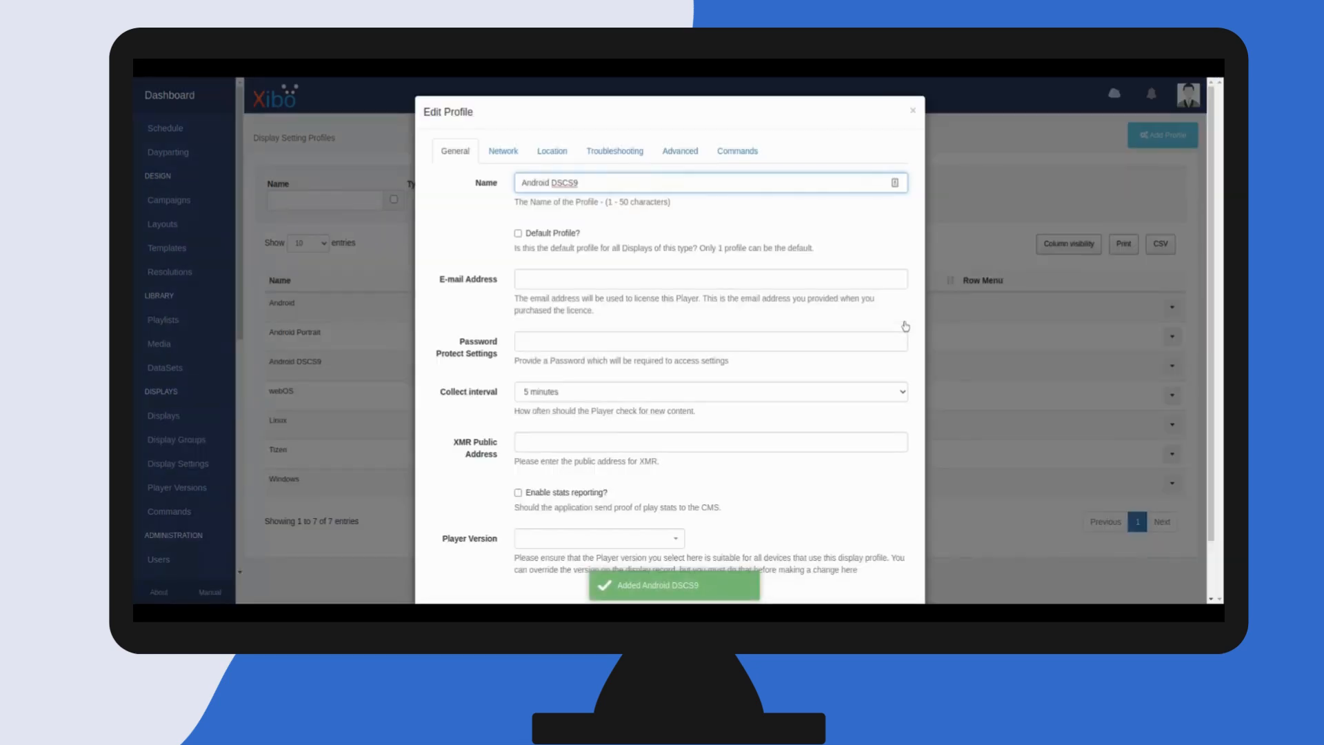
Enter the player licence e-mail address in the profile and set its player version to 2 Revision 206
click(572, 282)
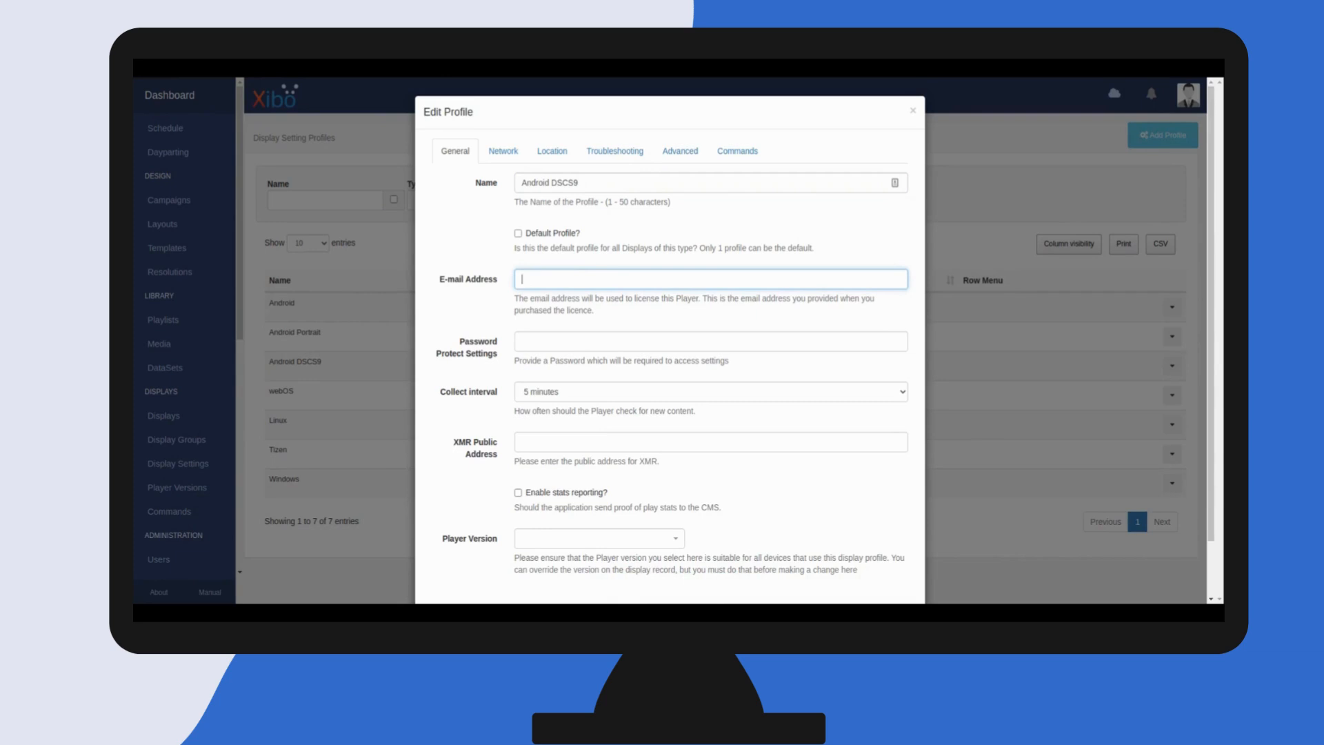
text(pool@example.org)
click(522, 341)
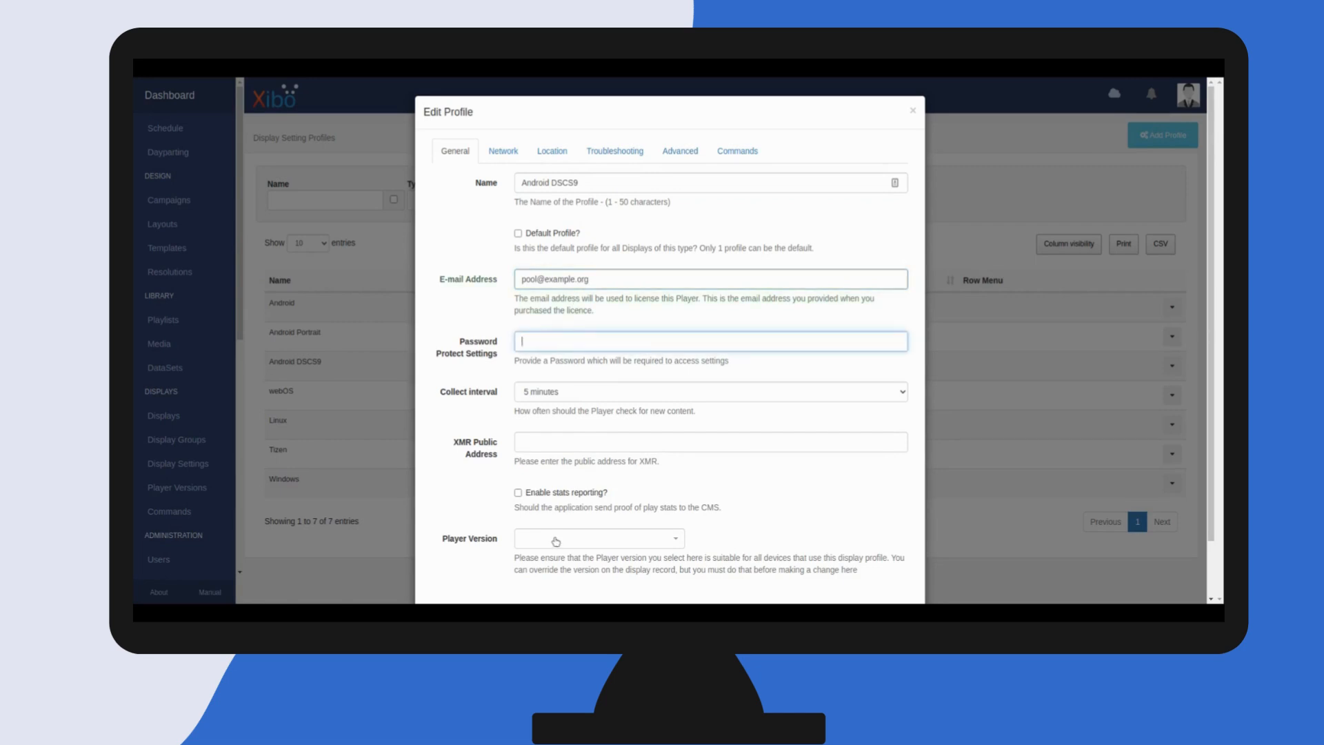
click(556, 541)
click(556, 585)
click(756, 514)
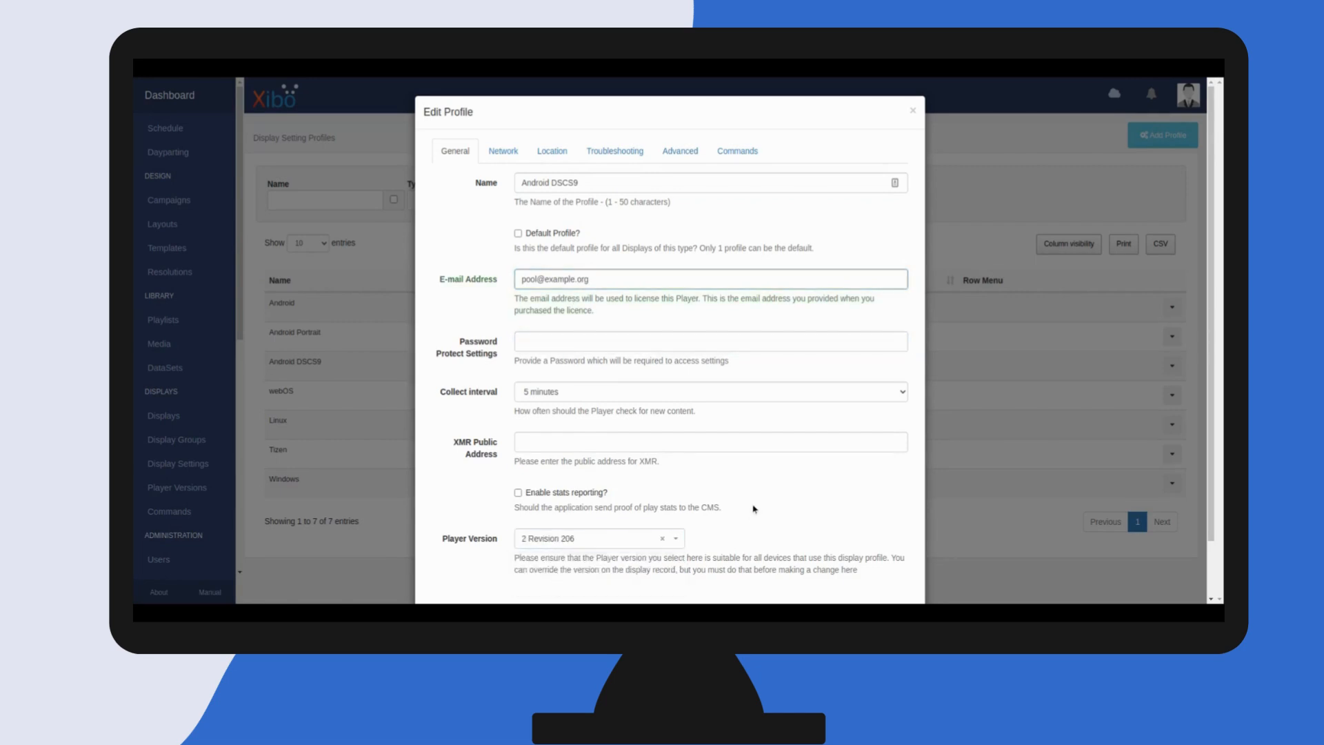
Open the profile's Troubleshooting settings and review the video rendering options
scroll(755, 512, down, 1)
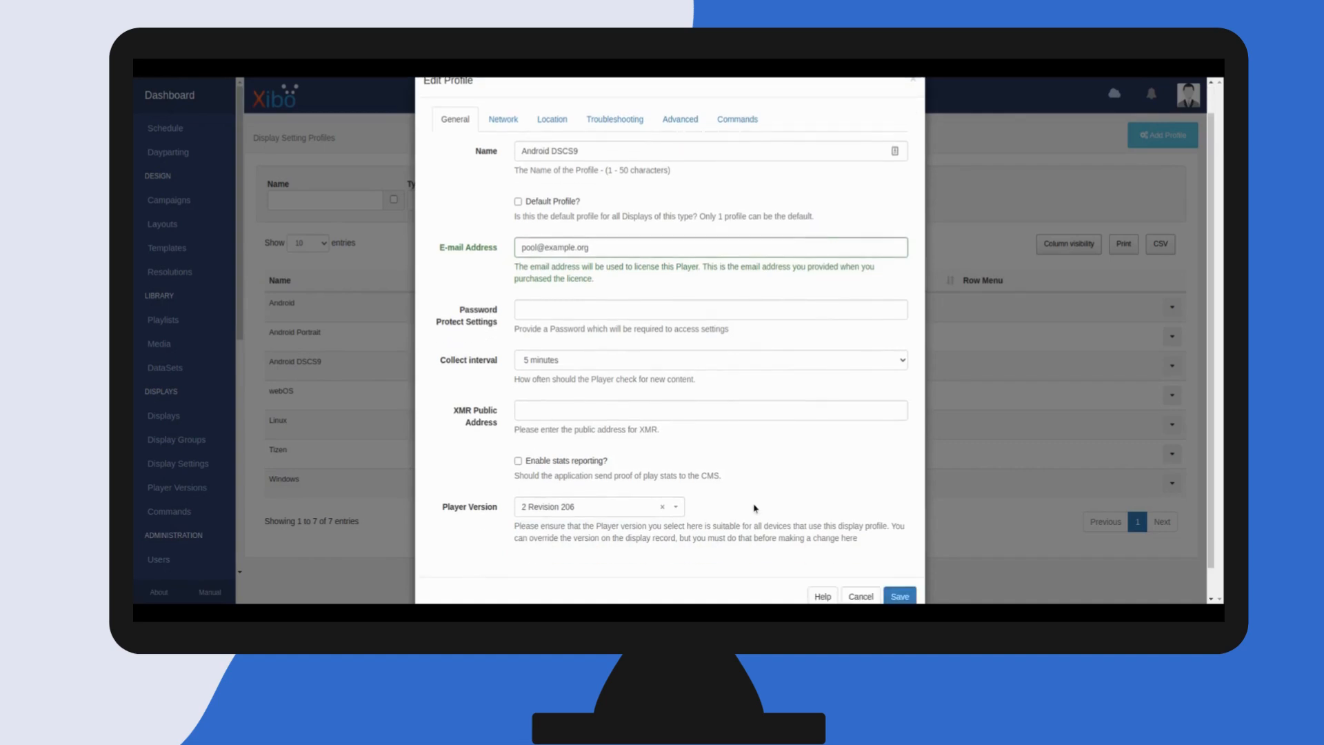
click(610, 125)
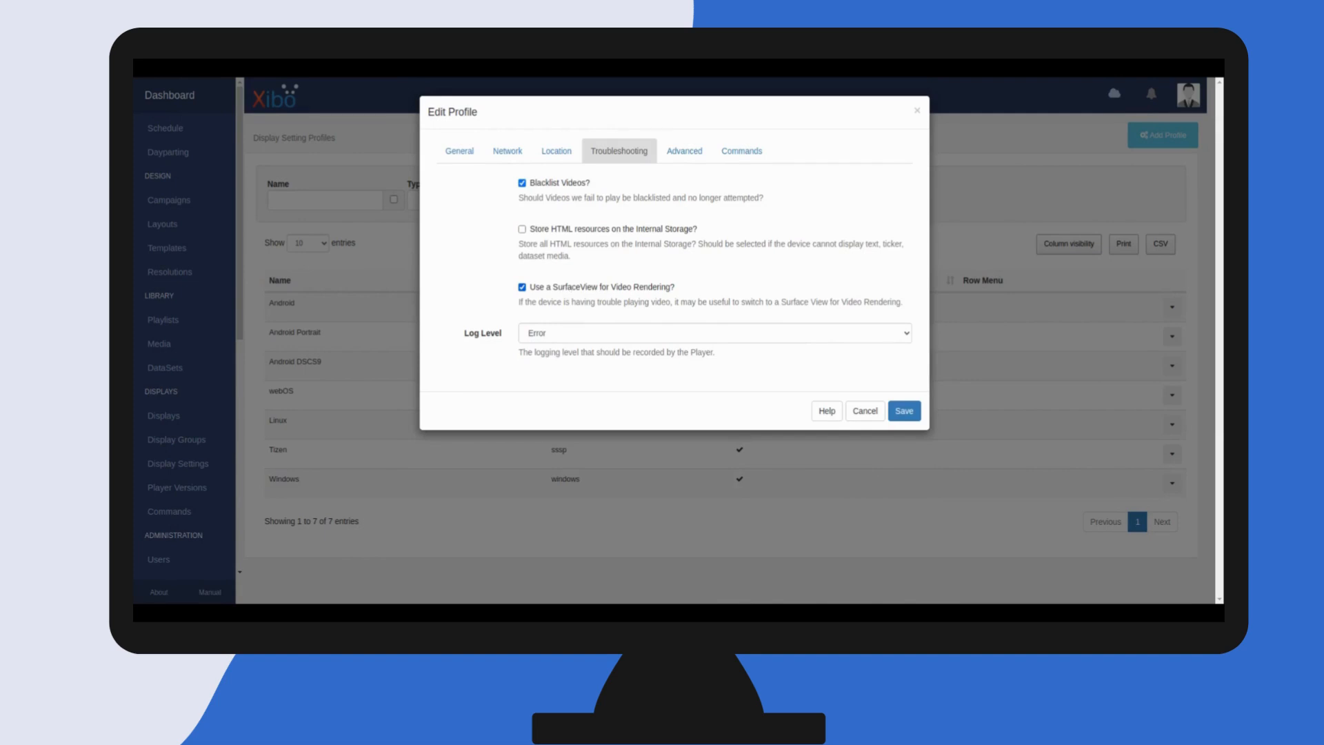
click(565, 290)
click(565, 291)
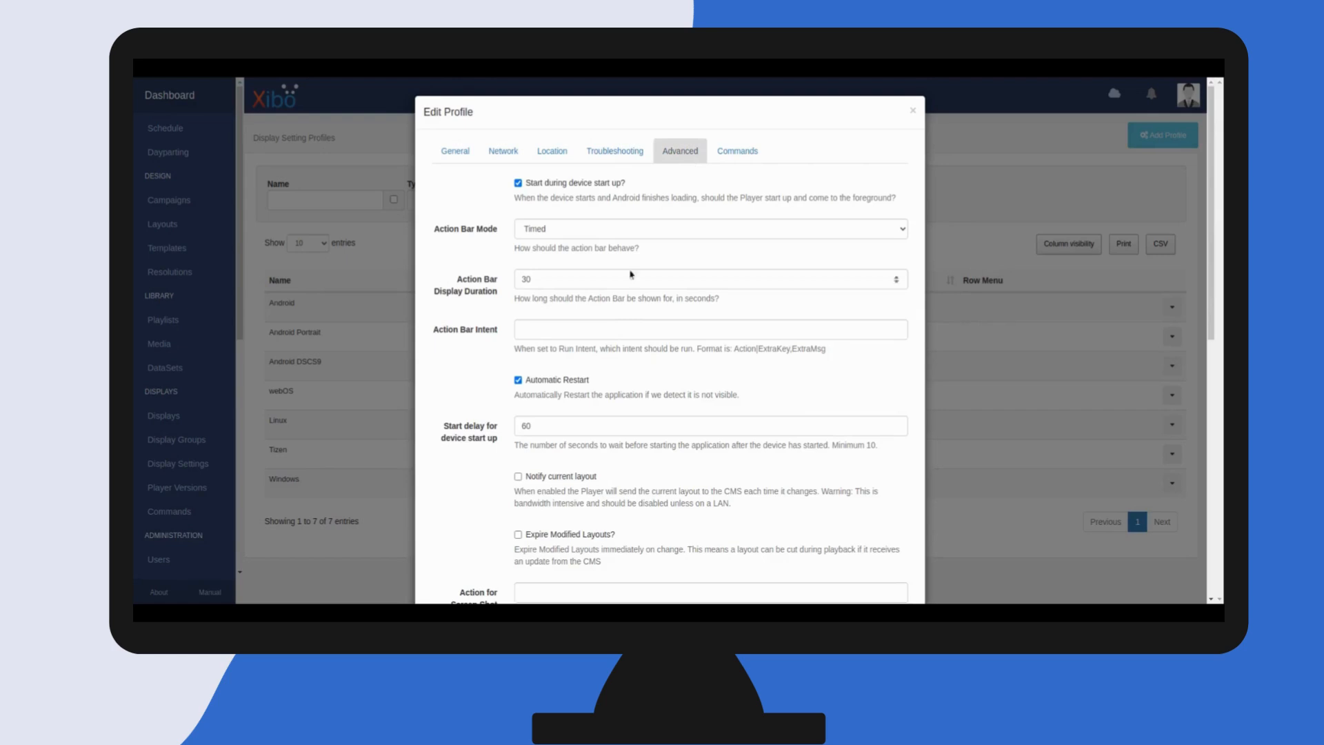
In the Advanced settings, set the screen shot intent action to screencap and enable Expire Modified Layouts
scroll(643, 387, down, 3)
click(535, 441)
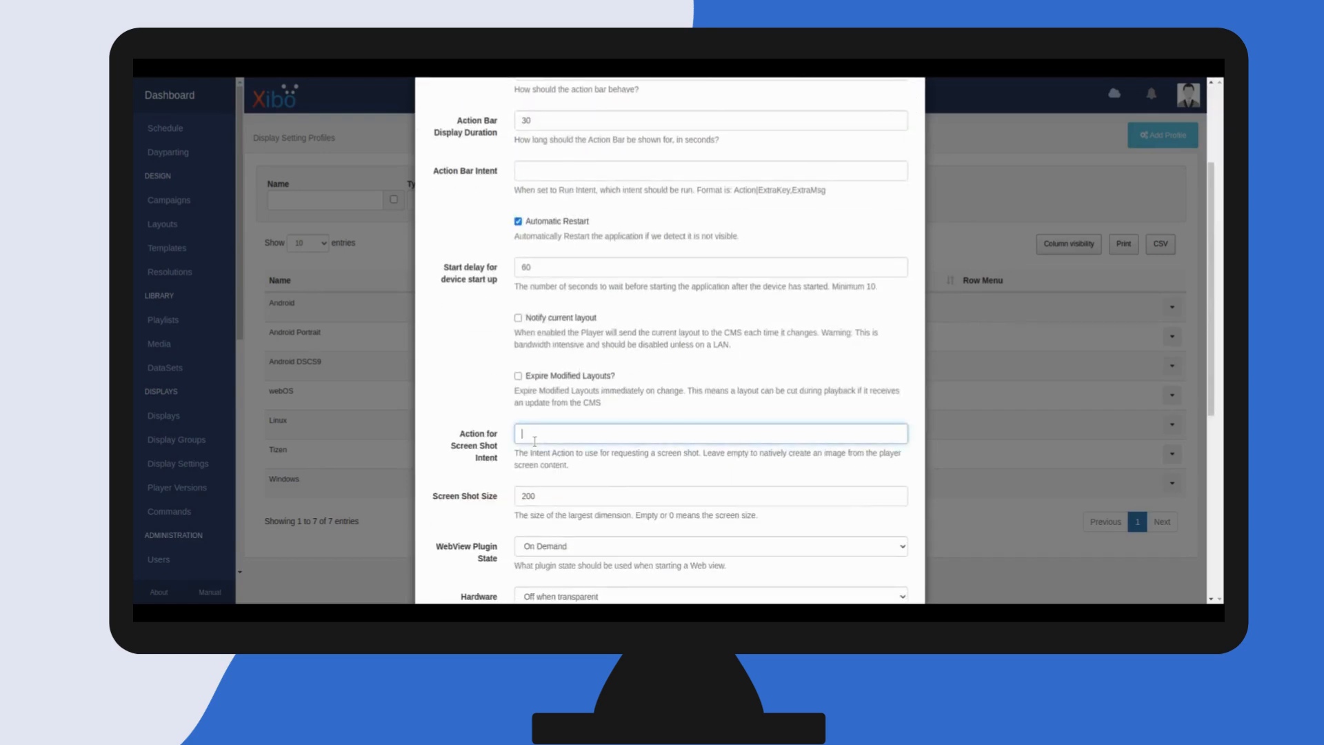
text(screencap)
click(471, 367)
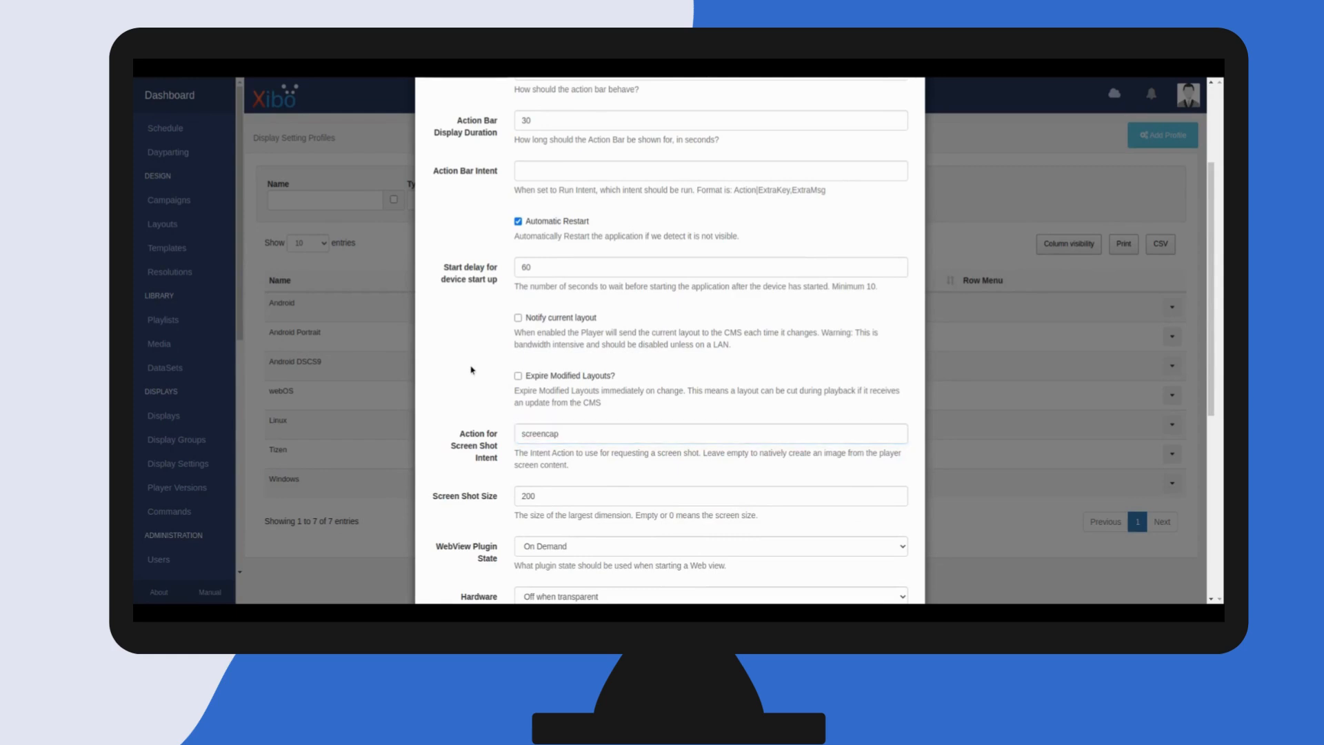
click(518, 376)
scroll(394, 375, up, 3)
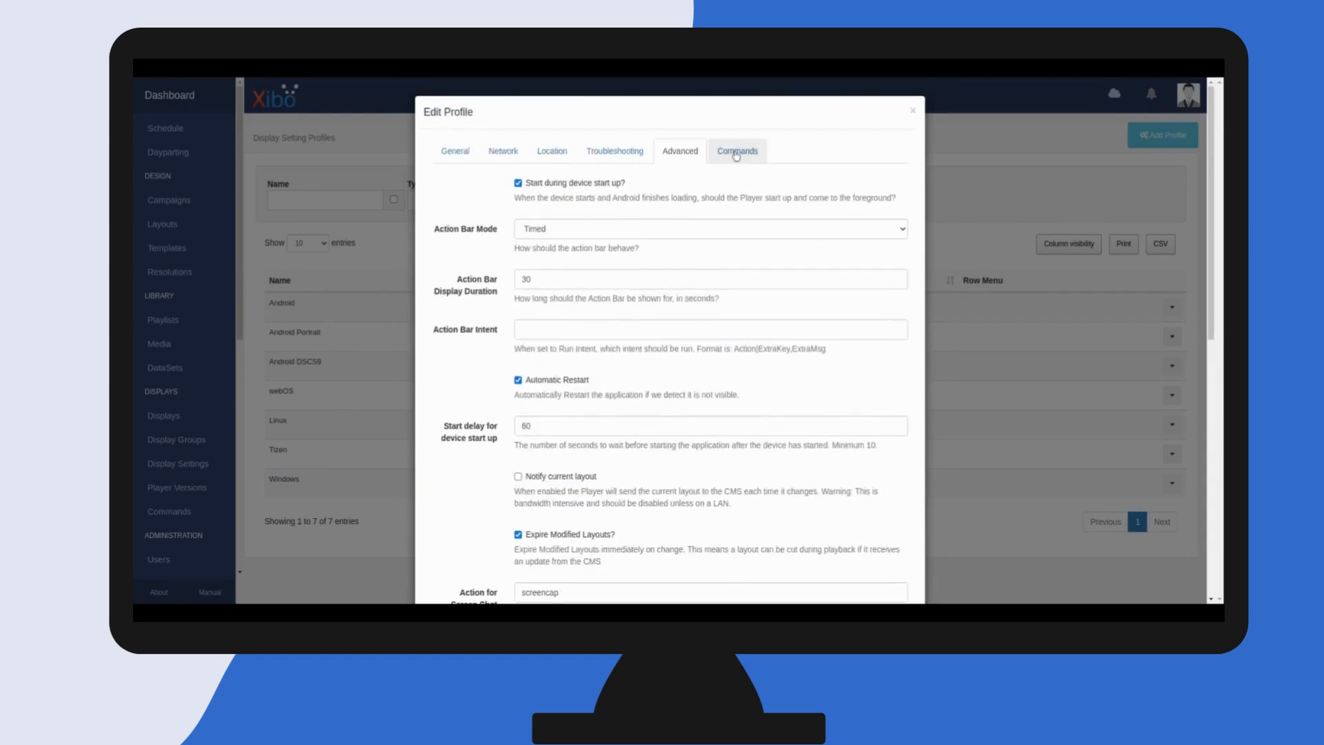
Open the profile's Commands settings and set the Reboot command string to reboot
click(737, 156)
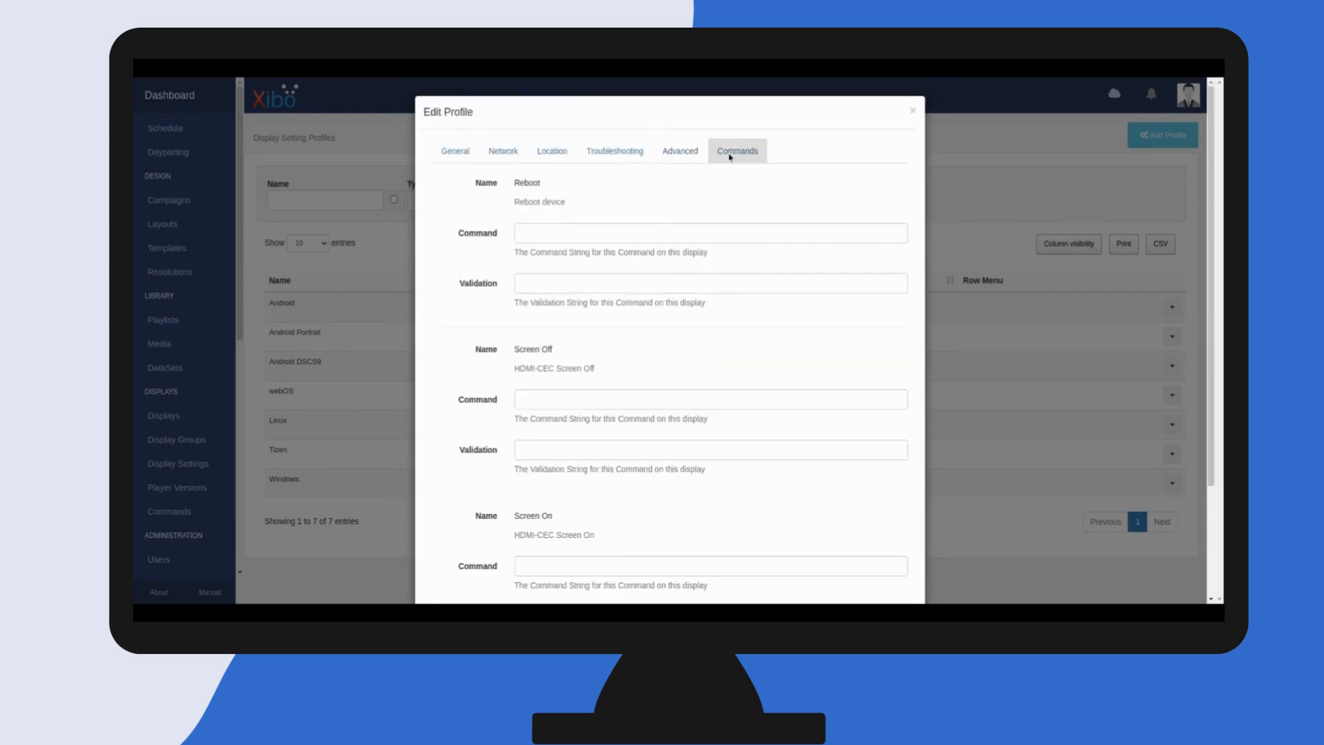
click(530, 233)
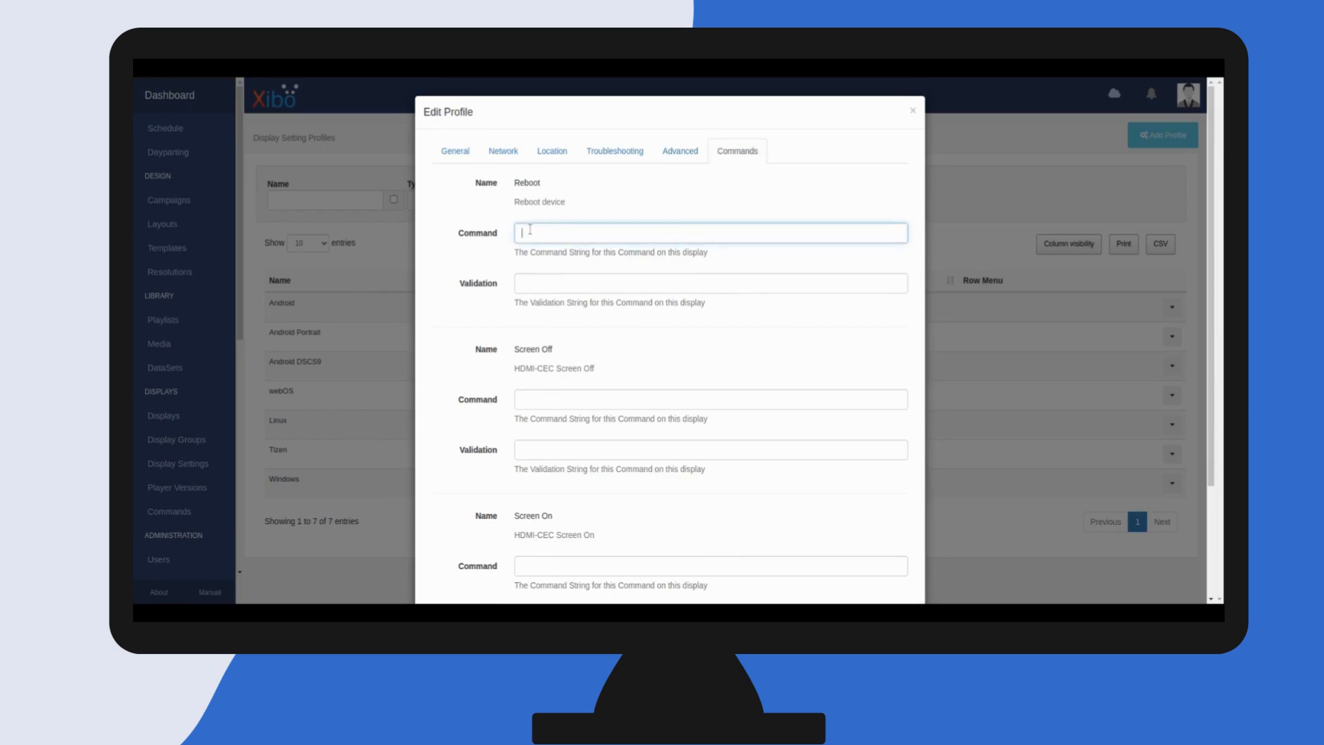
text(reboot)
key(Tab)
key(Tab)
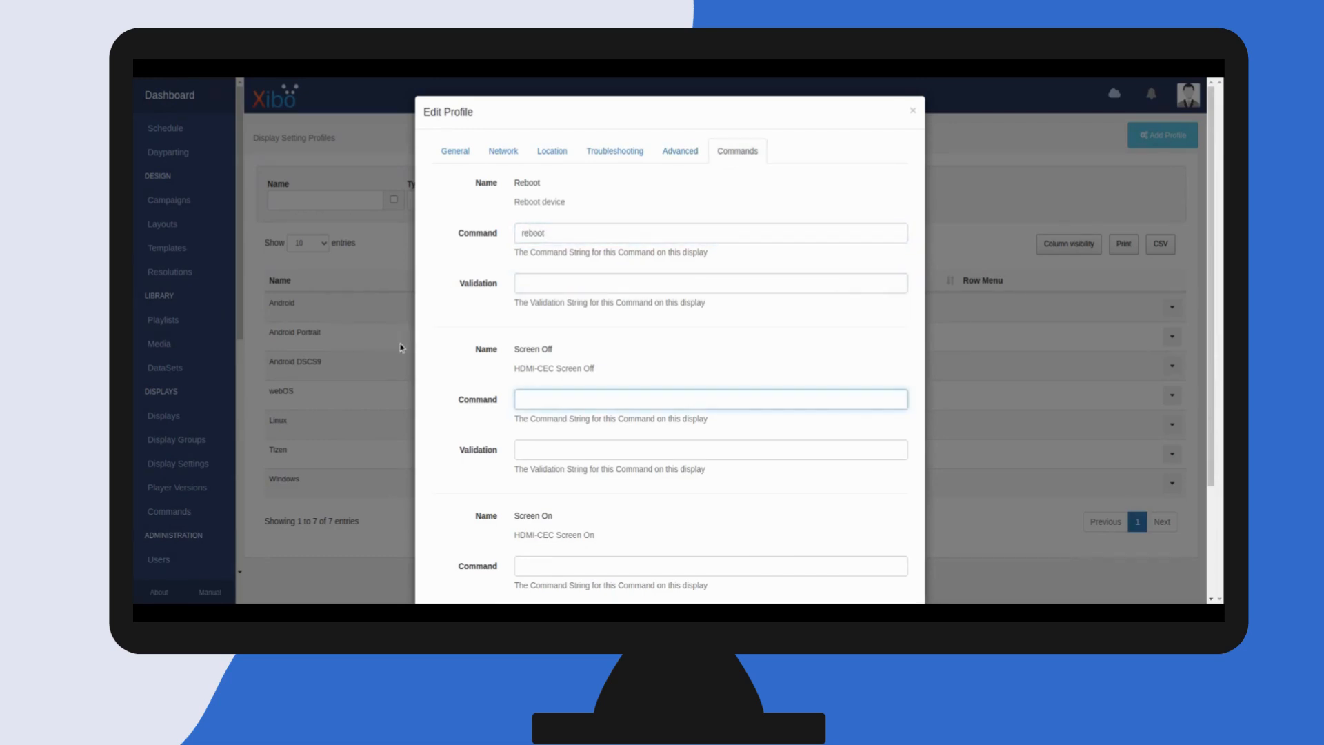
Paste the copied HDMI-CEC command ending "ceccommand" "off" into the Screen Off command string
key(alt+Tab)
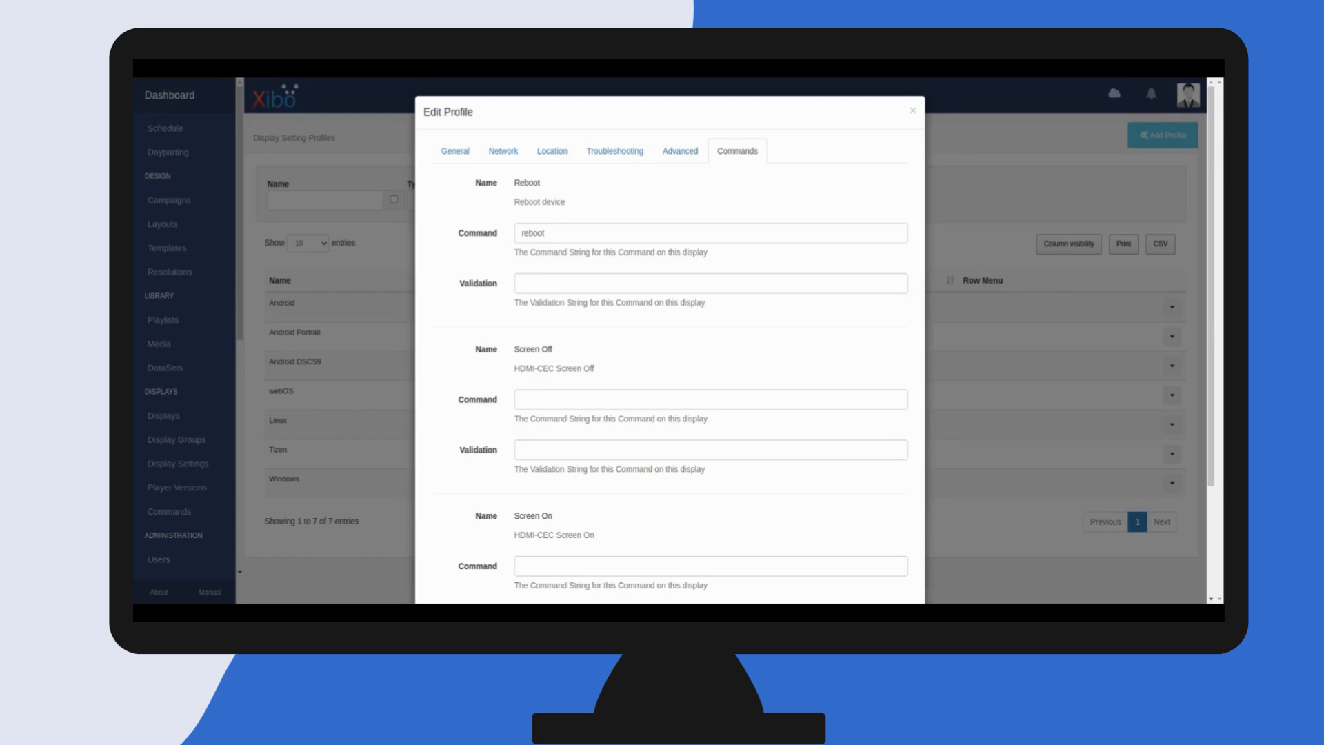
click(542, 403)
text(/system/bin/am start -n com.microcontrollerbg.dsdcec/.dsdcec --es "ceccommand" "off")
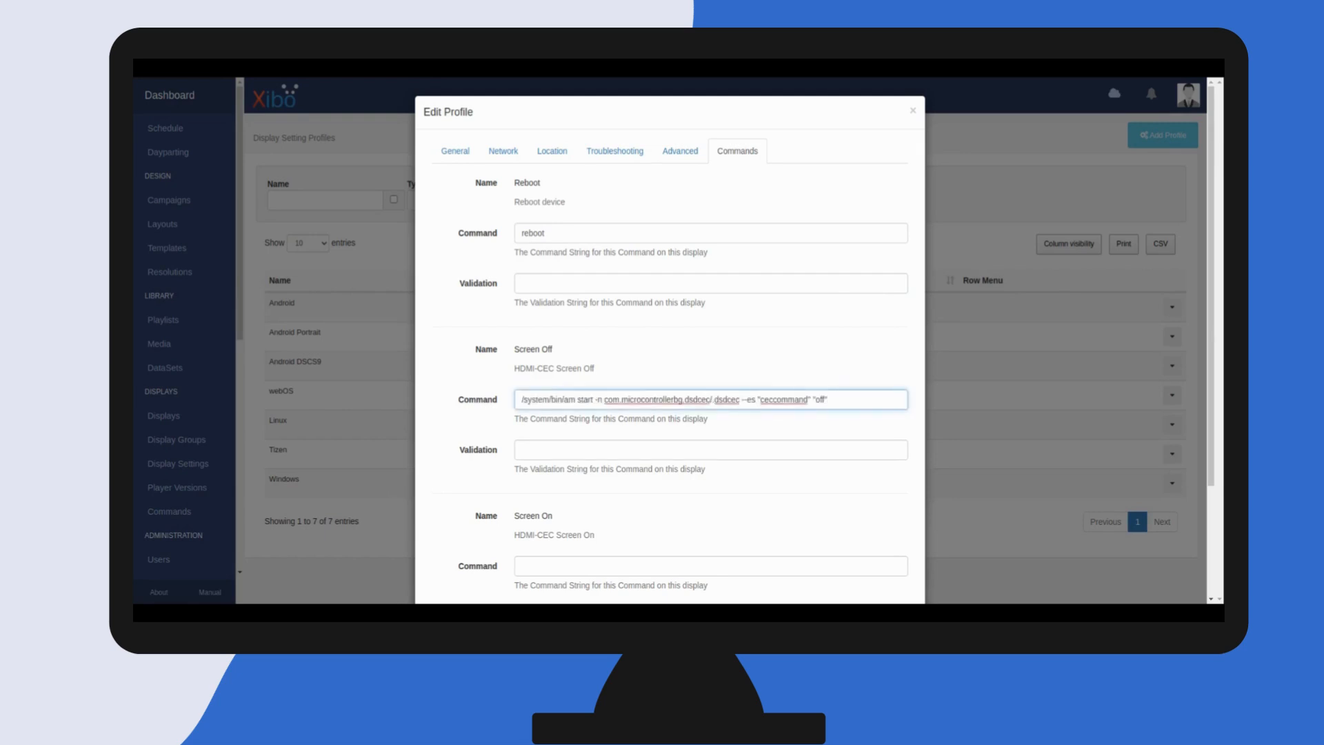
Paste the HDMI-CEC command ending "ceccommand" "on" into the Screen On command string and save the profile
key(alt+Tab)
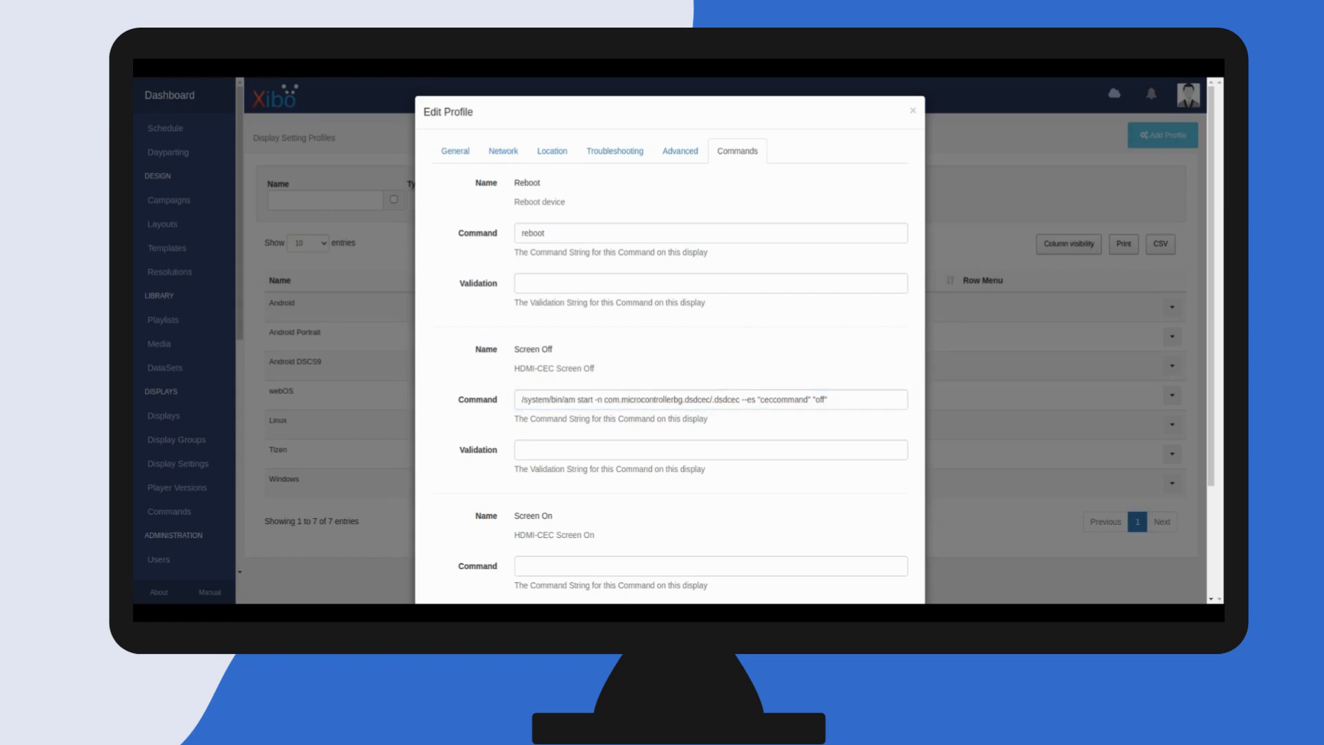
click(545, 566)
text(/system/bin/am start -n com.microcontrollerbg.dsdcec/.dsdcec --es "ceccommand" "on")
scroll(550, 541, down, 3)
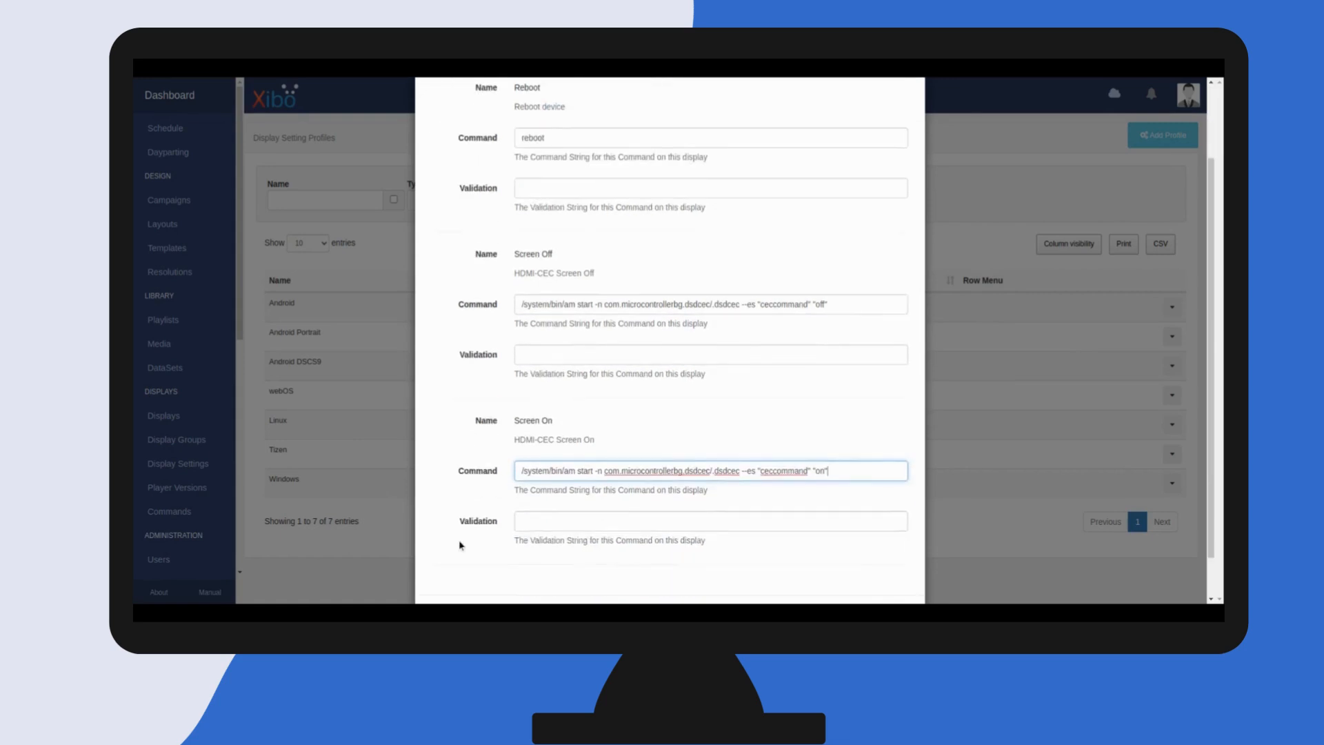
click(901, 566)
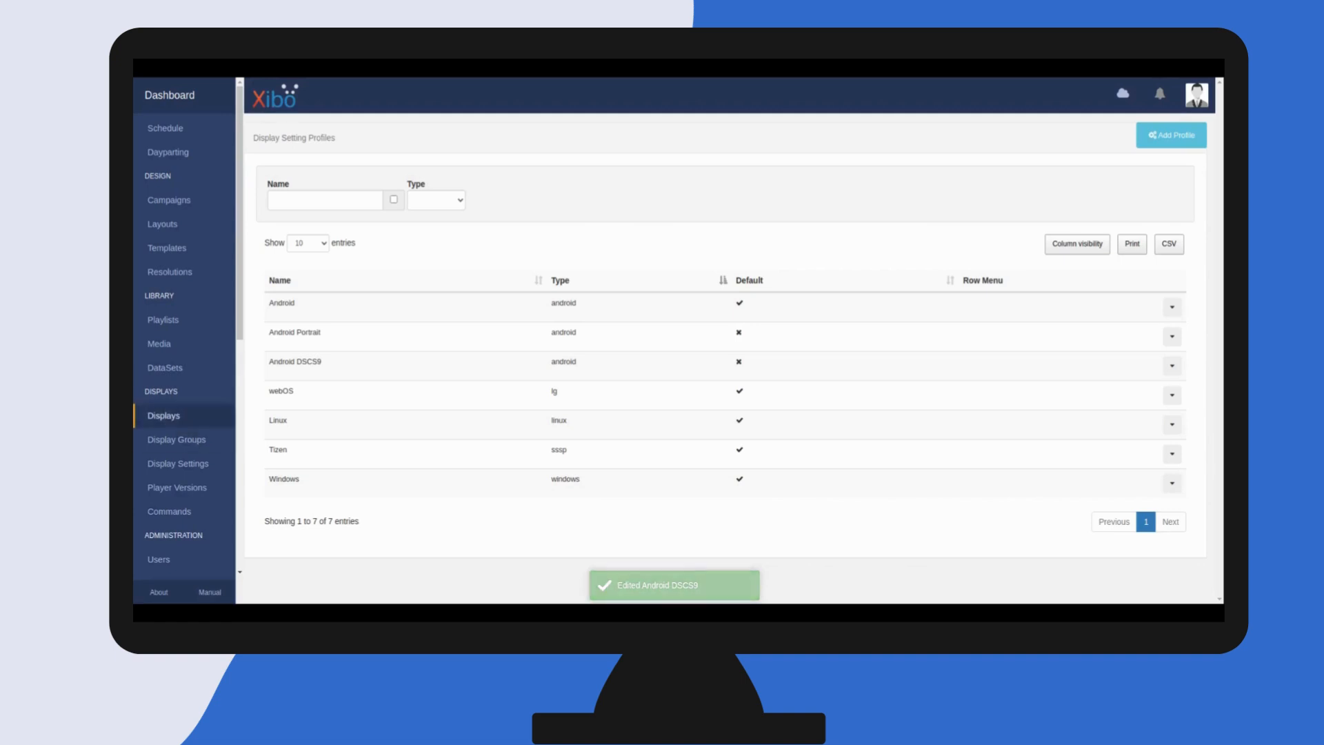
Edit My Display and assign the new Android settings profile in its Profile Settings, then save
click(173, 418)
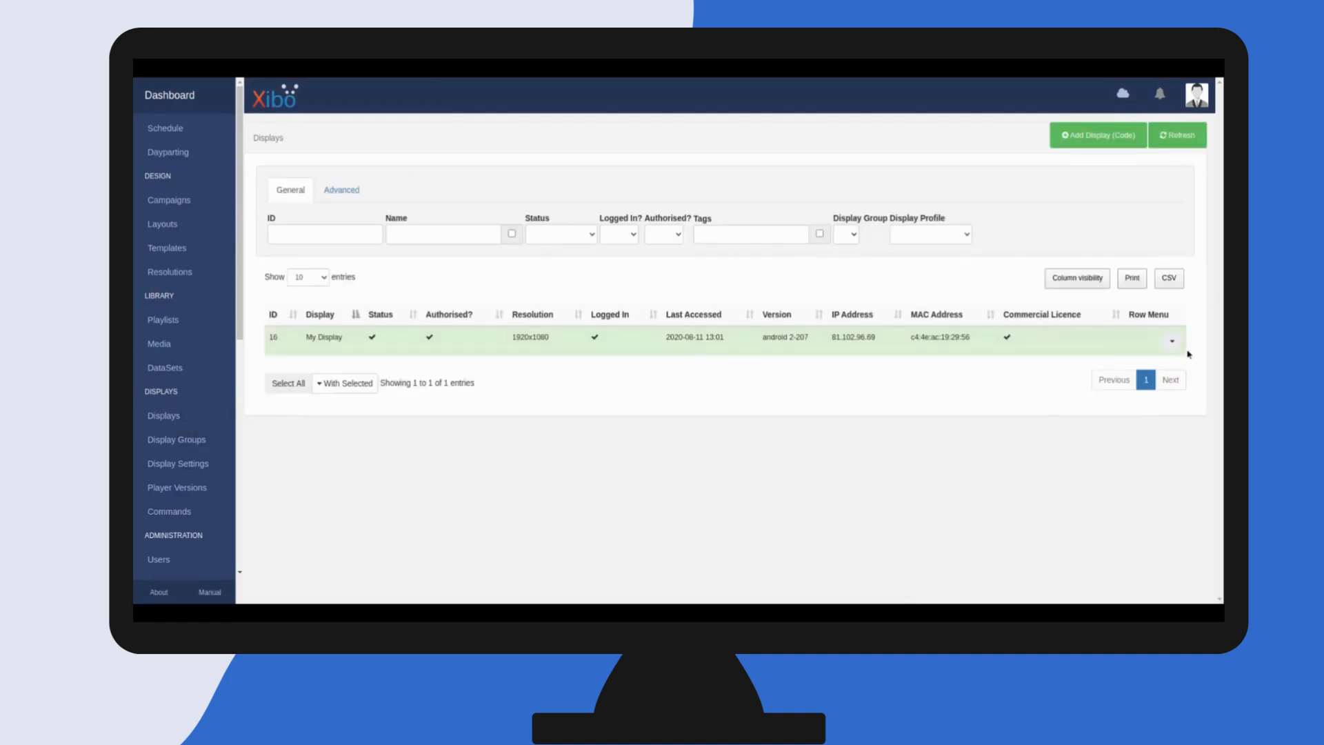
click(1172, 341)
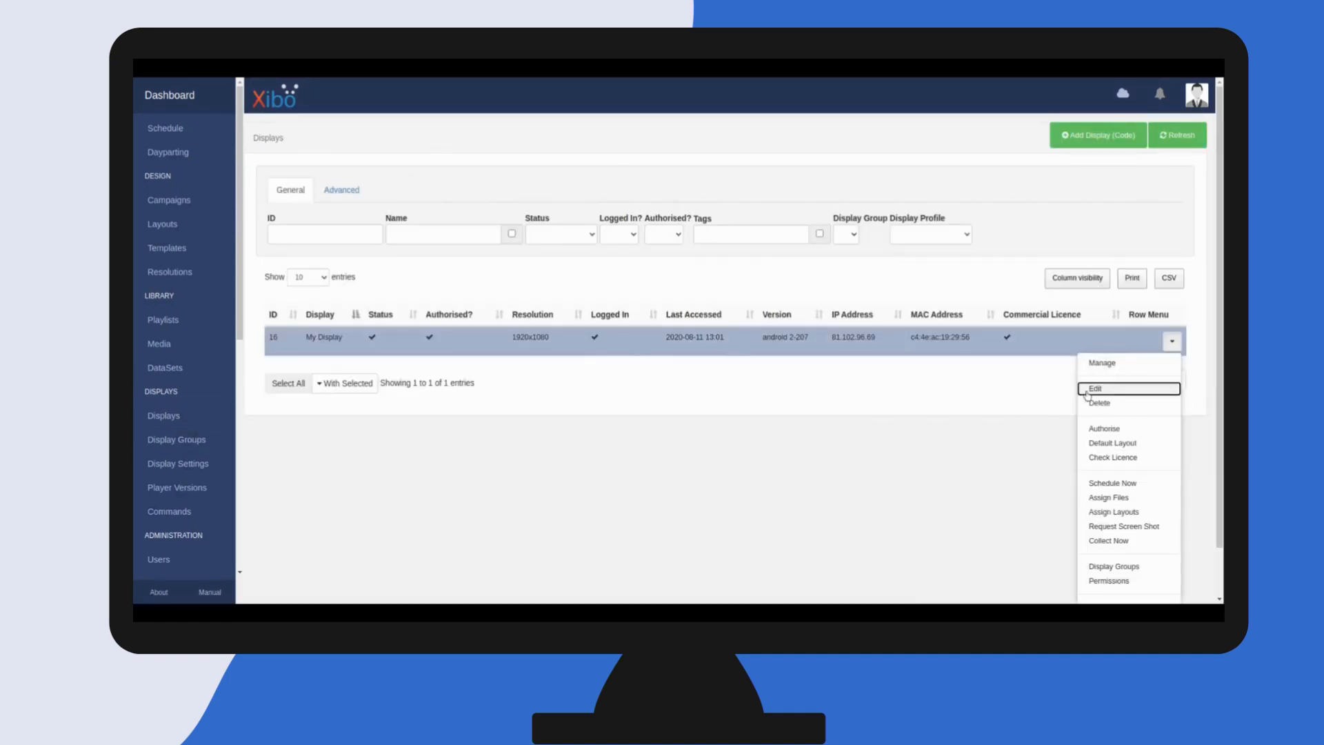
click(1090, 391)
click(711, 152)
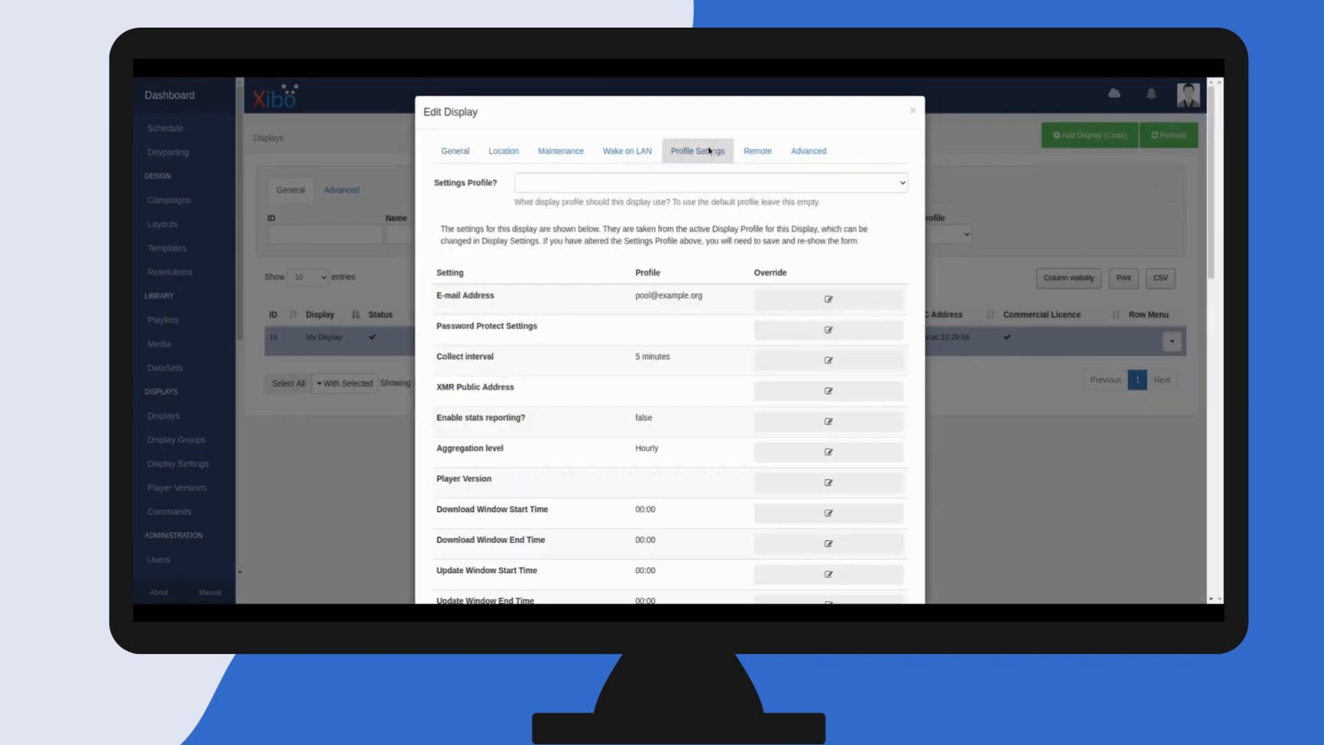
click(588, 182)
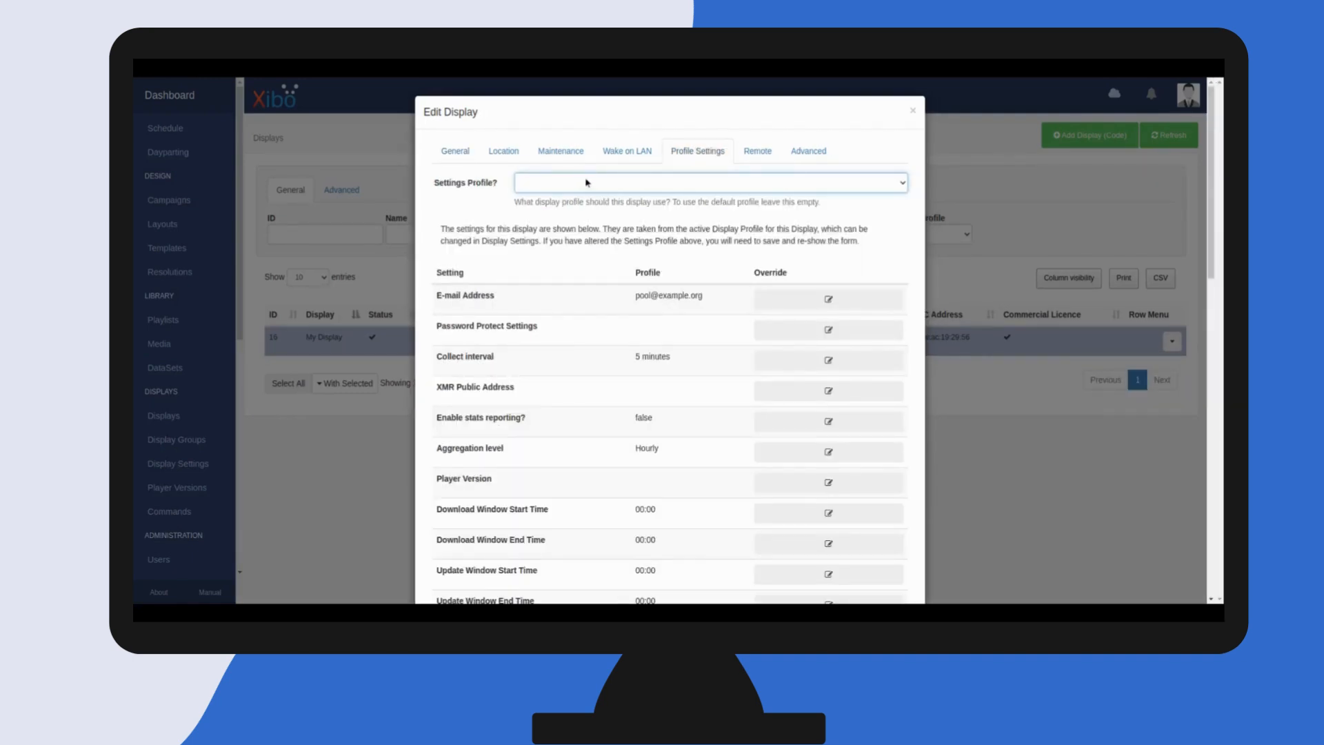
click(588, 211)
scroll(808, 500, down, 11)
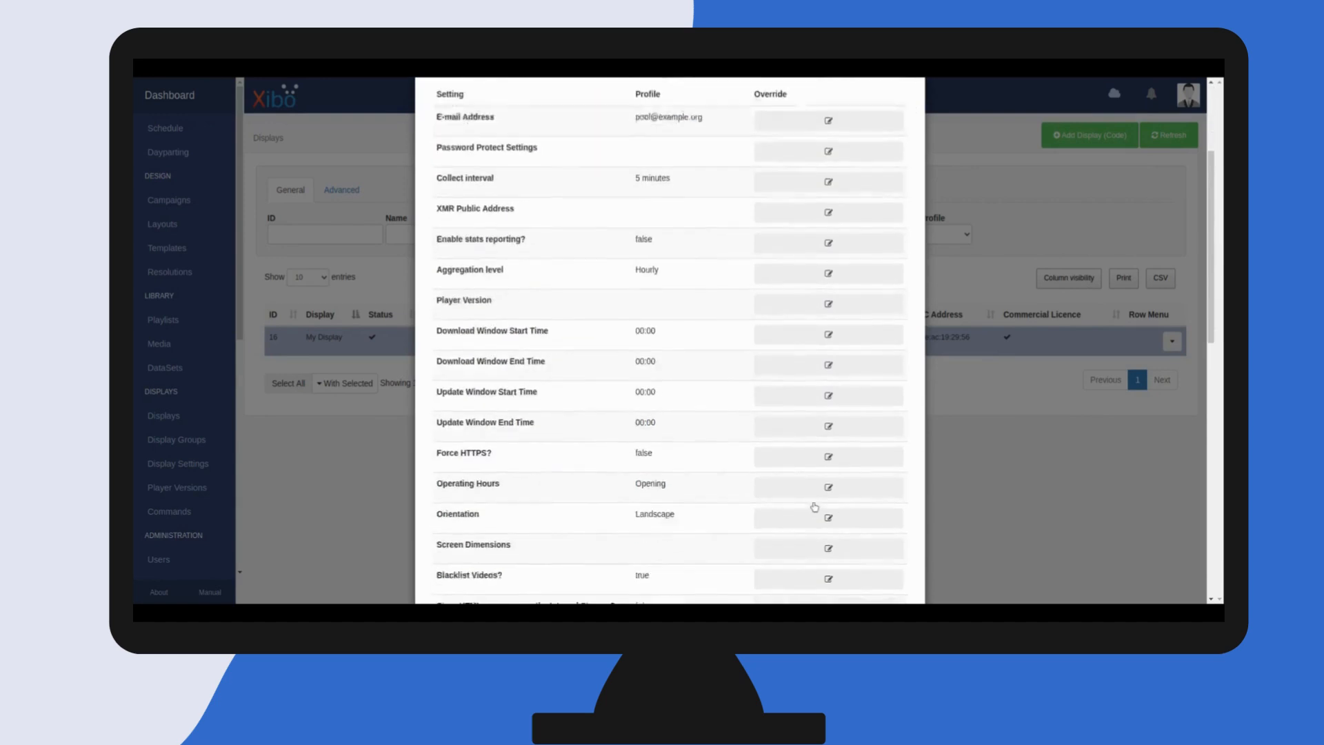
scroll(846, 526, down, 2)
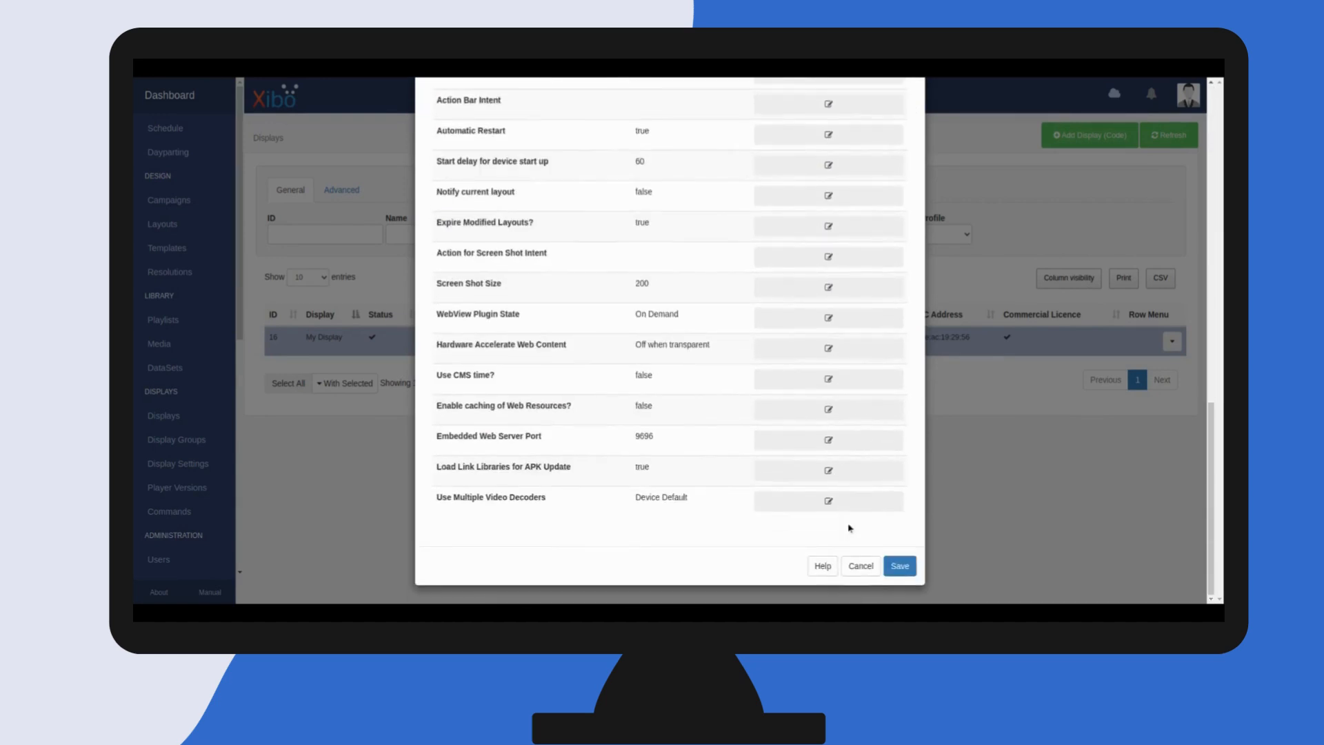
click(893, 568)
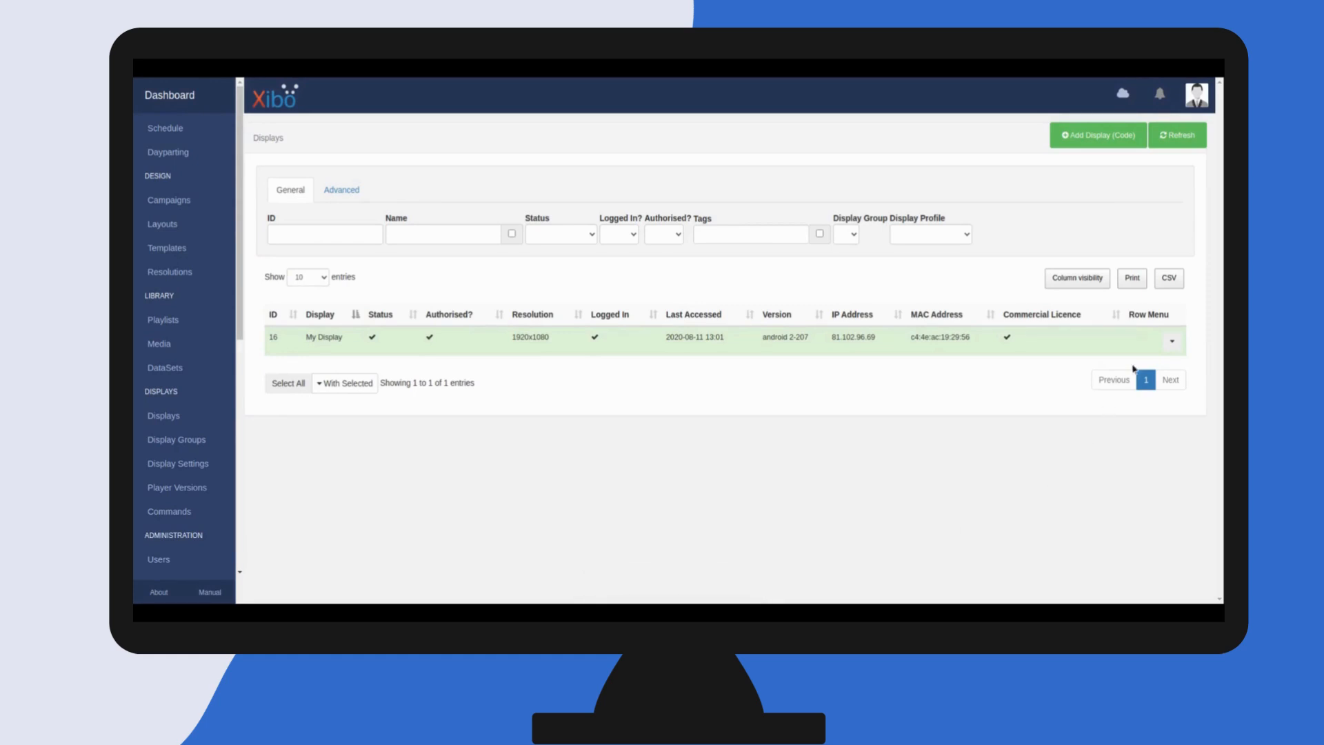
Run Collect Now on My Display and refresh the displays list
click(1171, 343)
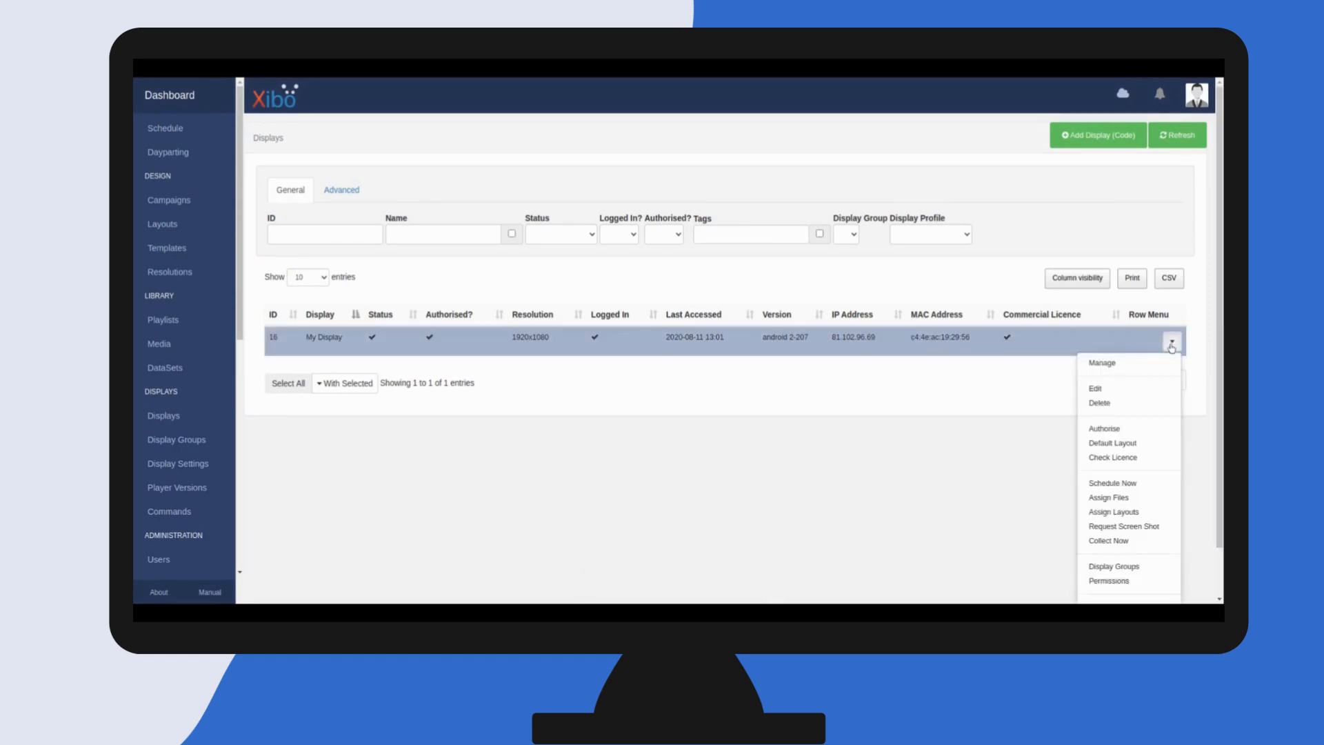
click(1109, 541)
click(902, 204)
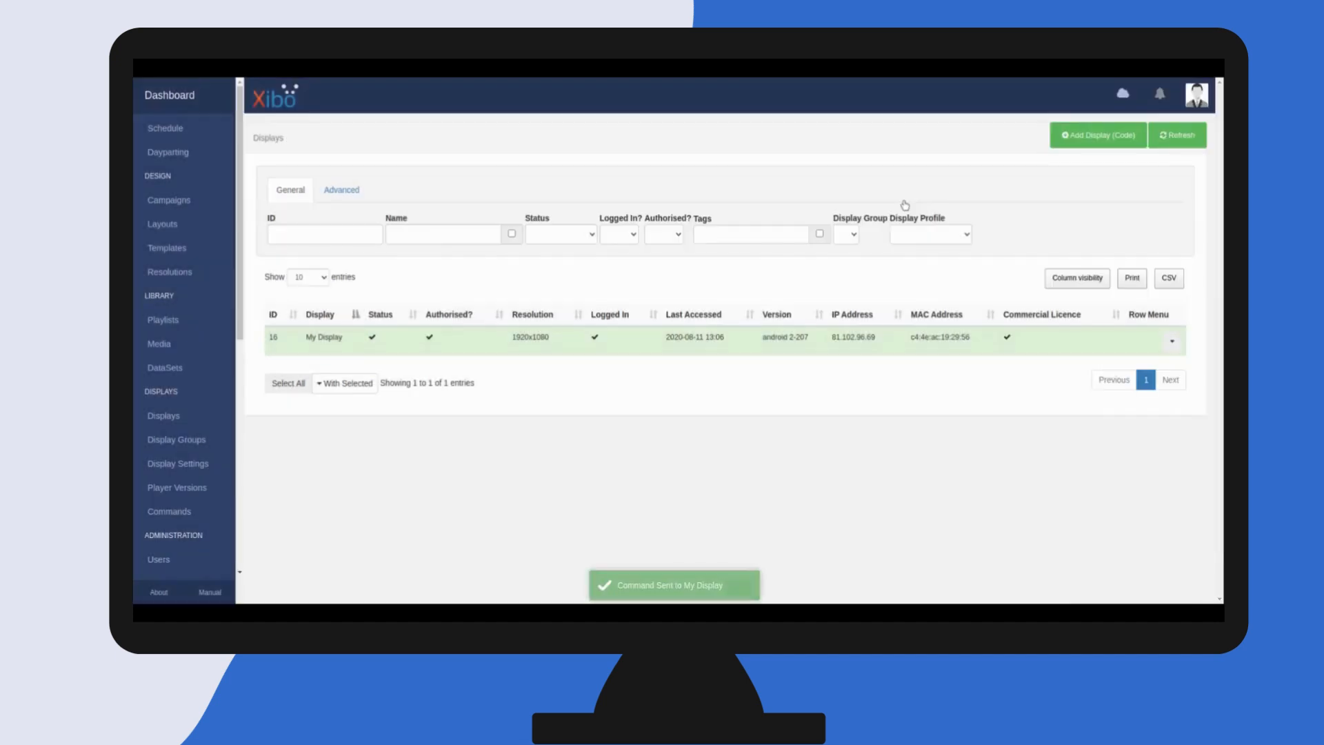
click(1177, 147)
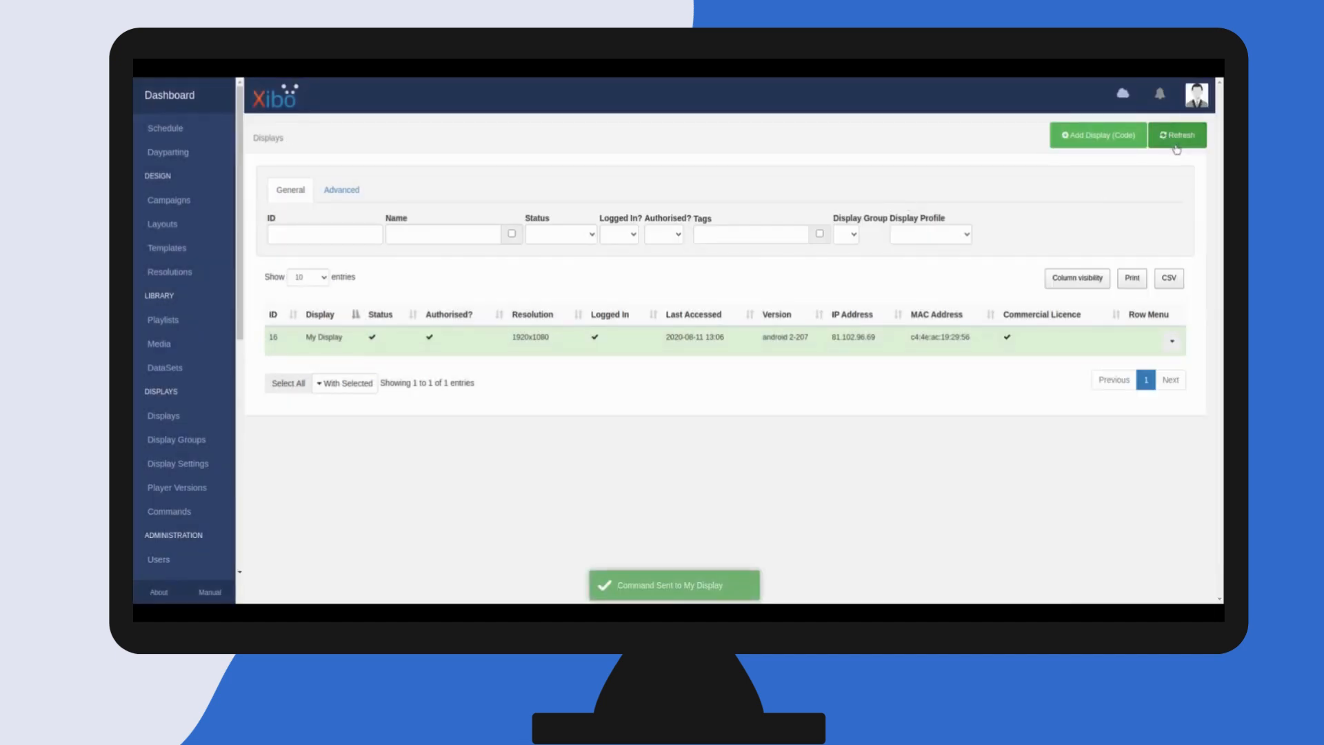
Send the Reboot command to My Display
click(1172, 342)
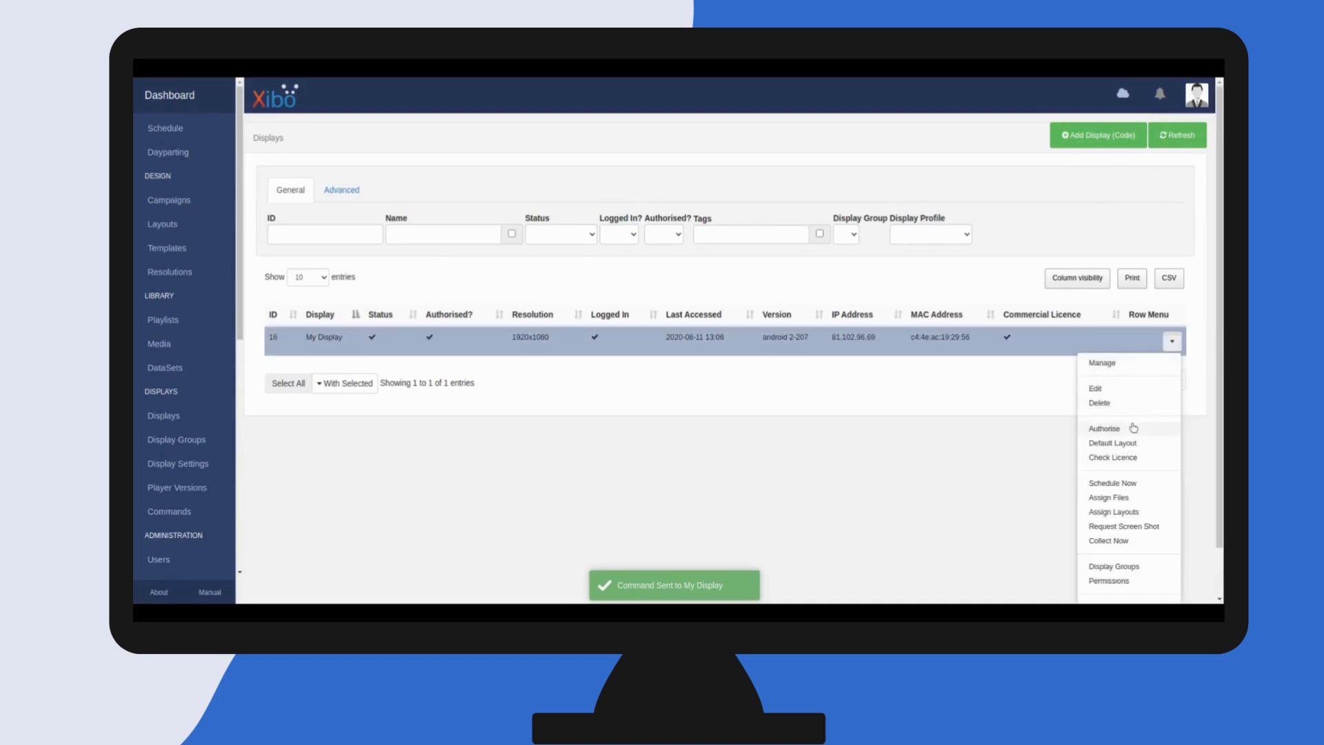
scroll(1121, 450, down, 1)
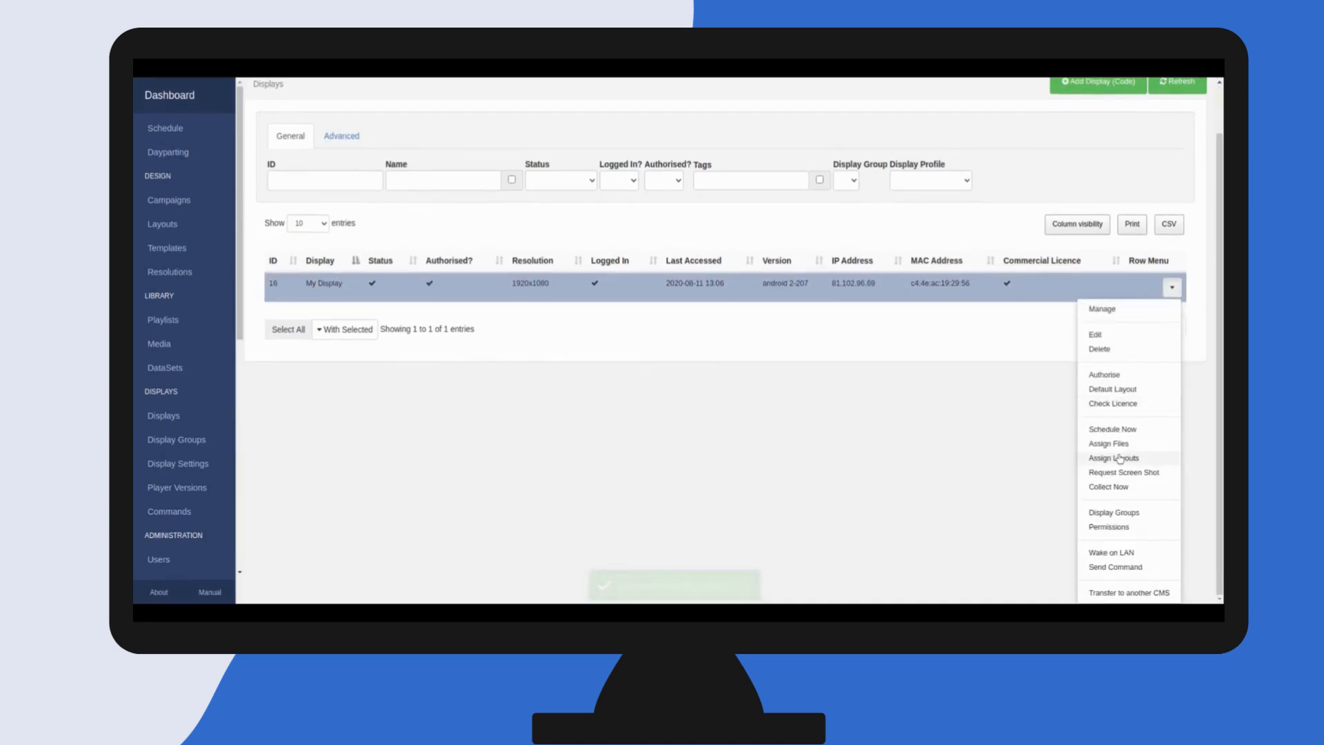
click(1115, 567)
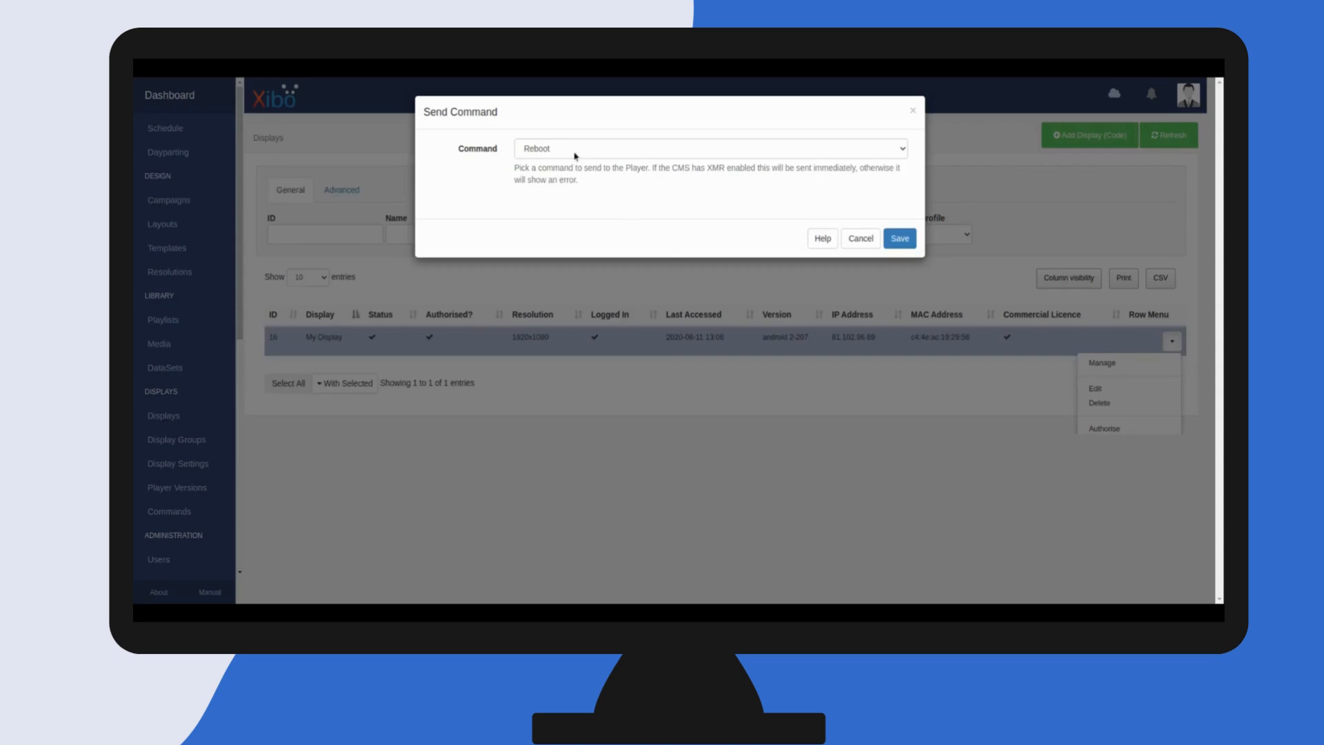
click(900, 238)
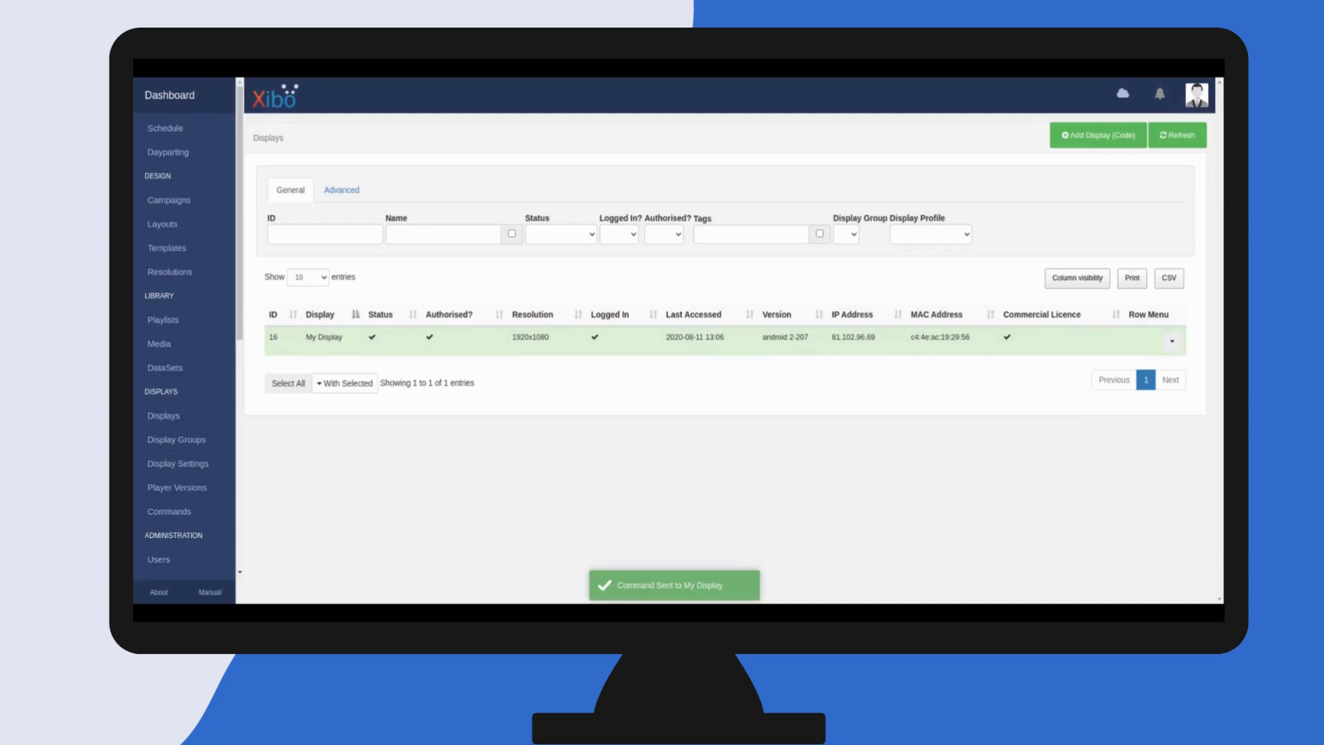
Start a new scheduled event of type Command and select My Display as its display
click(158, 131)
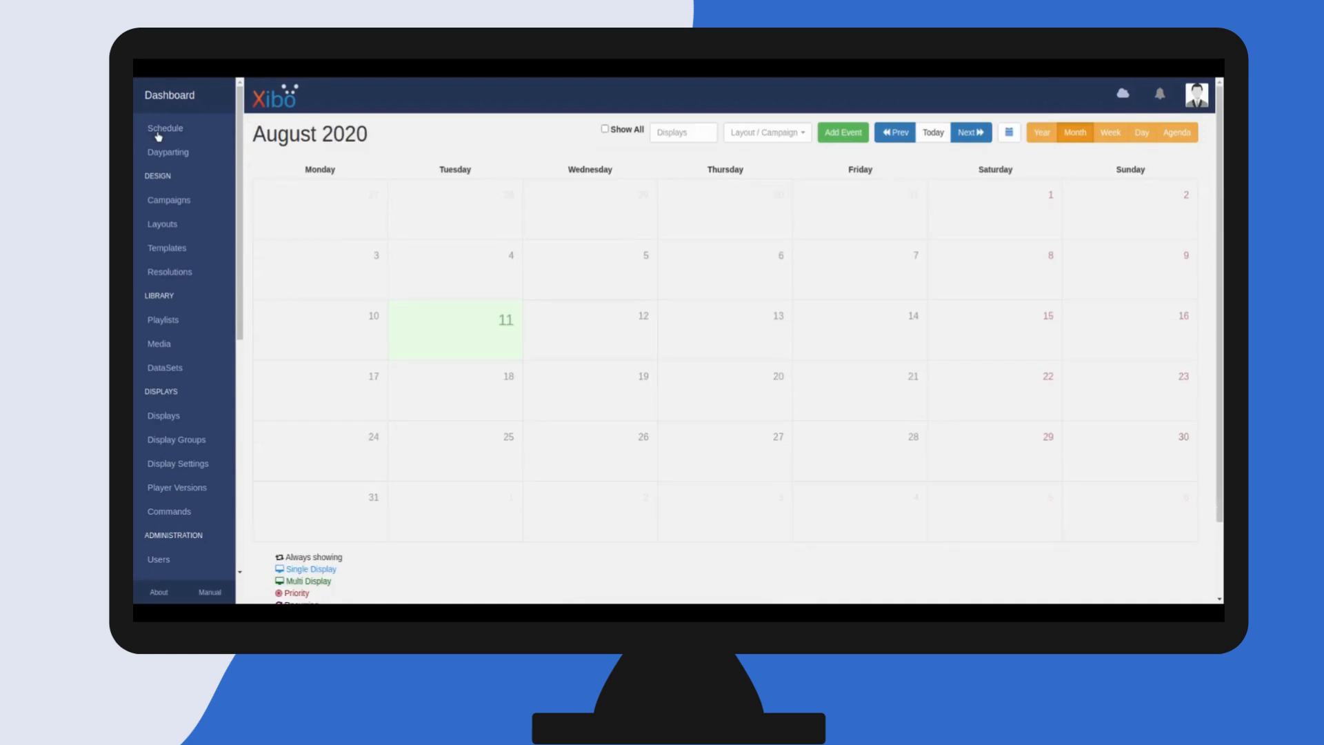
click(856, 133)
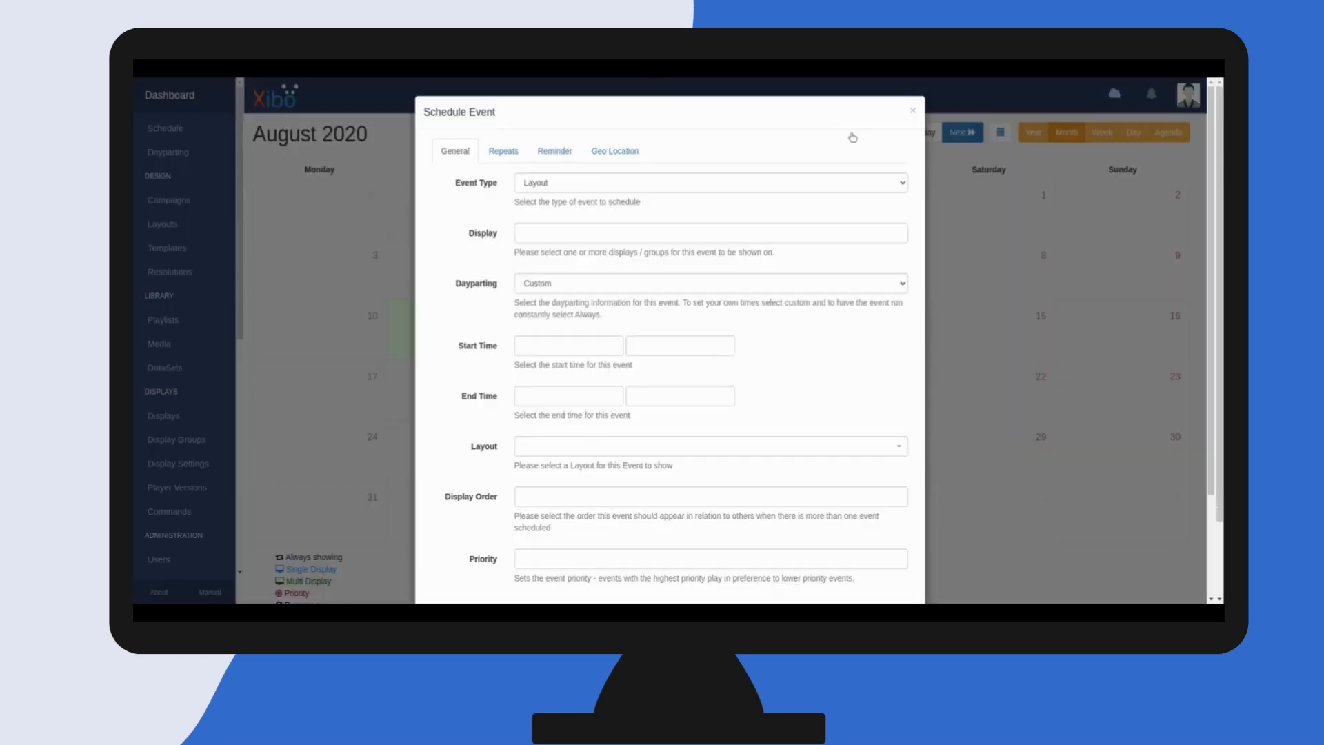
click(534, 207)
click(528, 233)
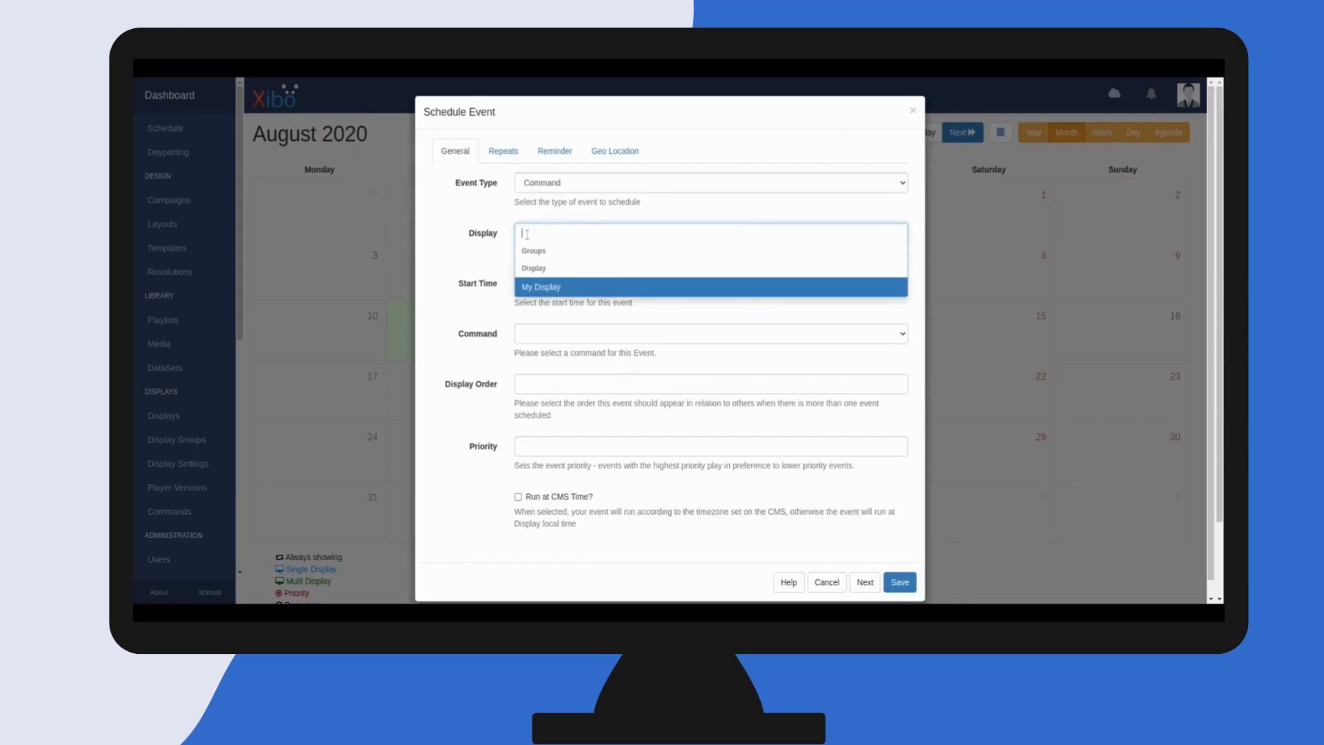
click(549, 284)
Set the event start to 2020-08-11 at 00:15, choose the Reboot command, and submit the event
click(546, 284)
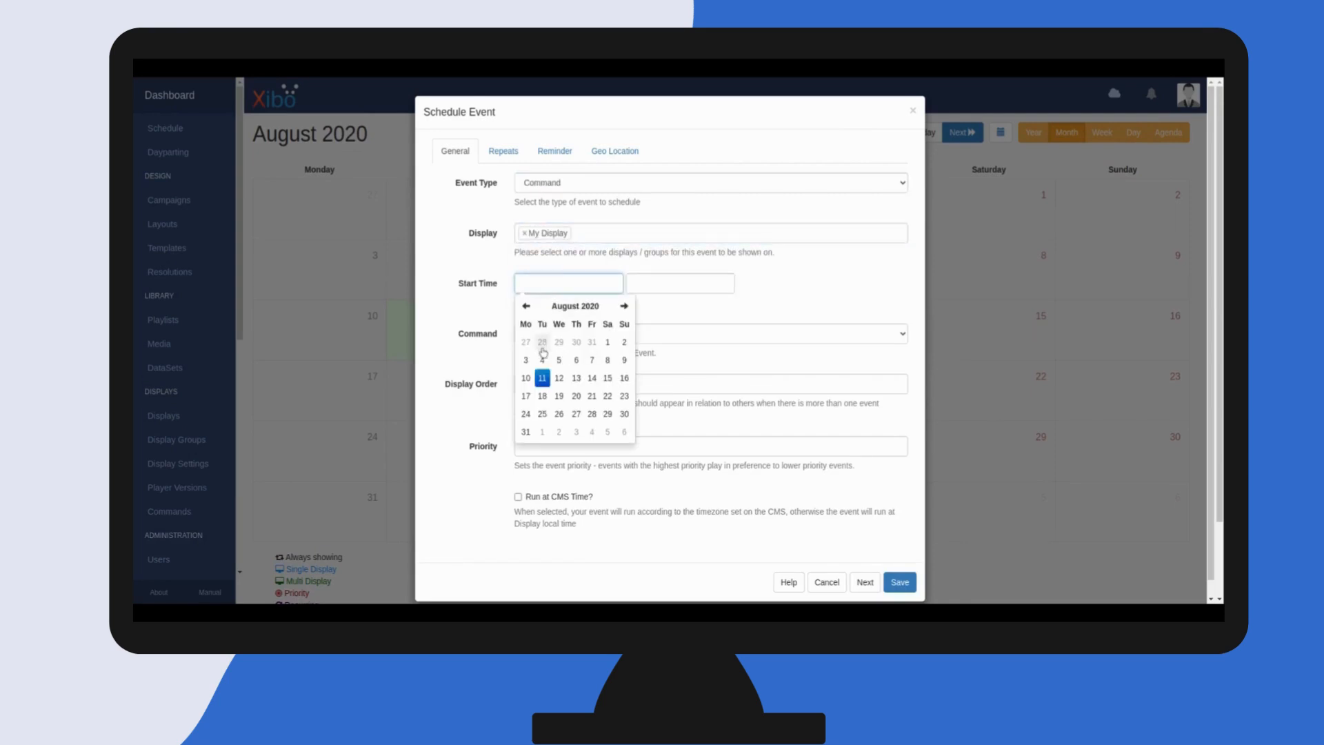
click(542, 378)
click(668, 284)
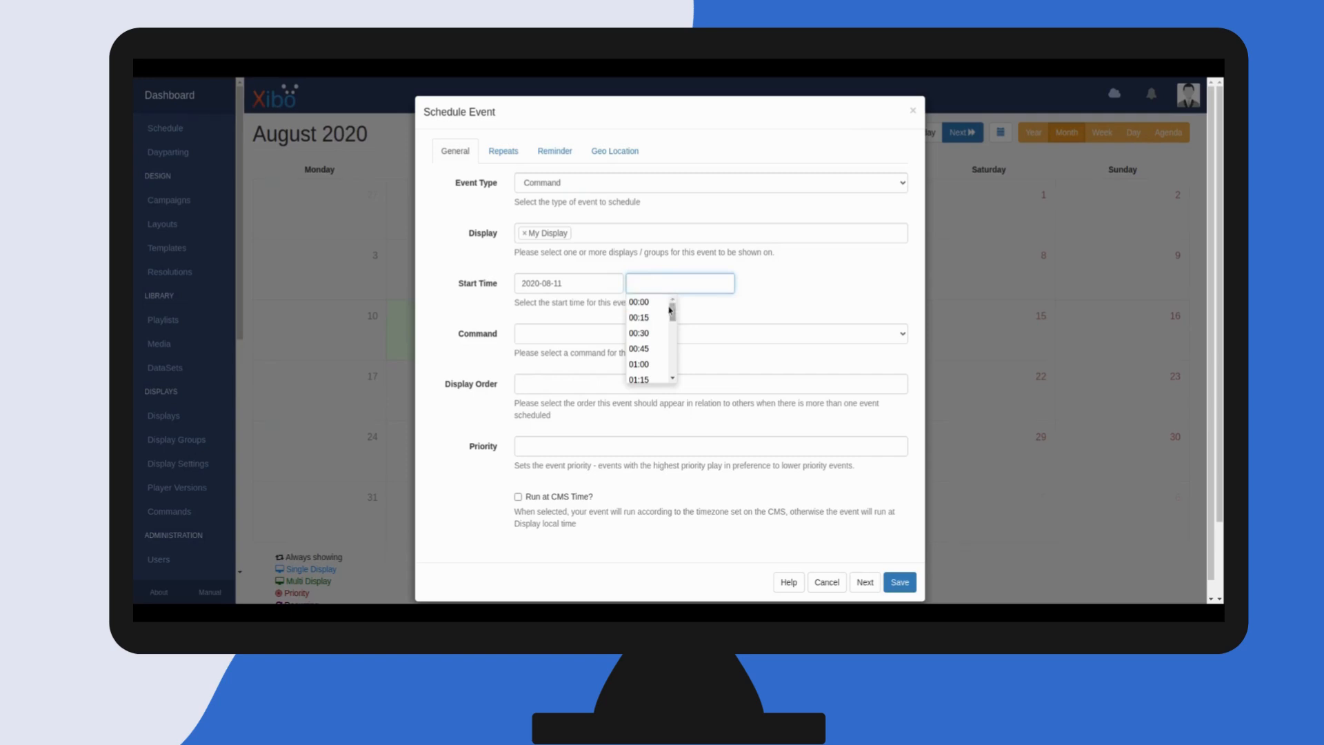
click(649, 318)
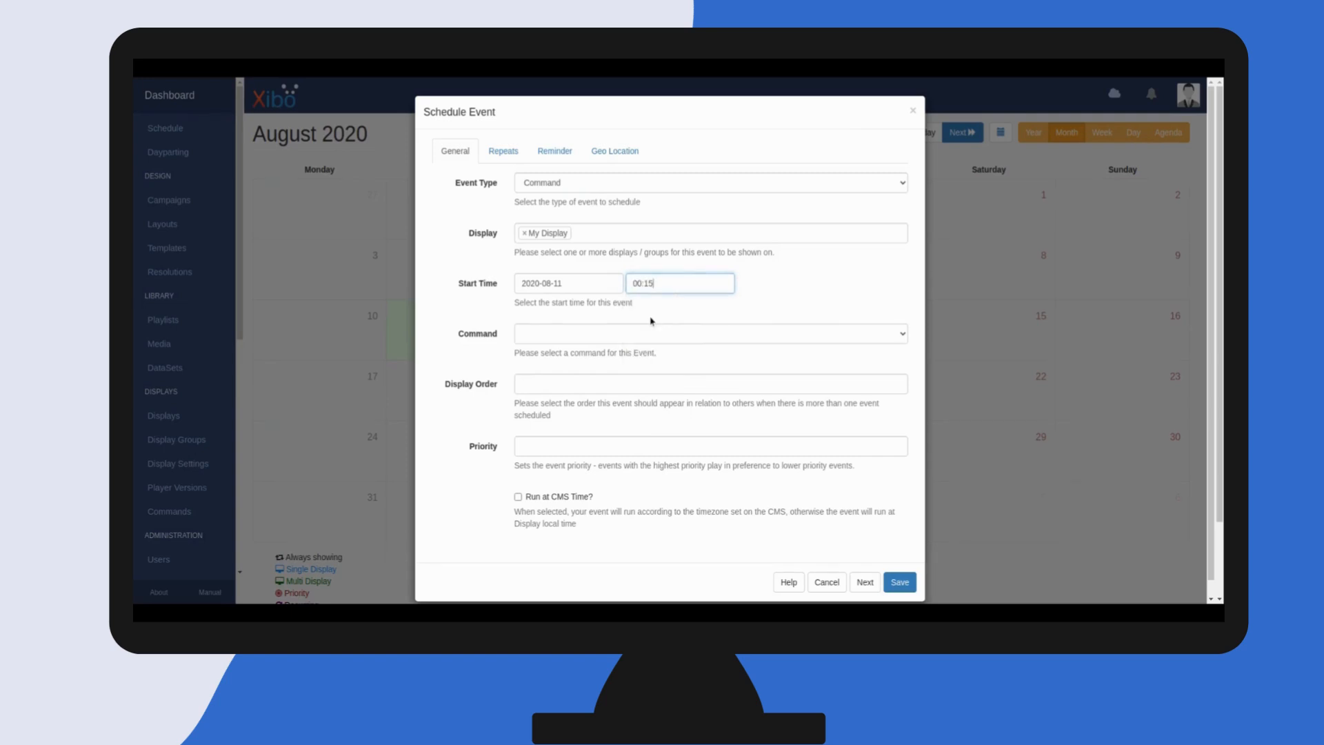
click(542, 331)
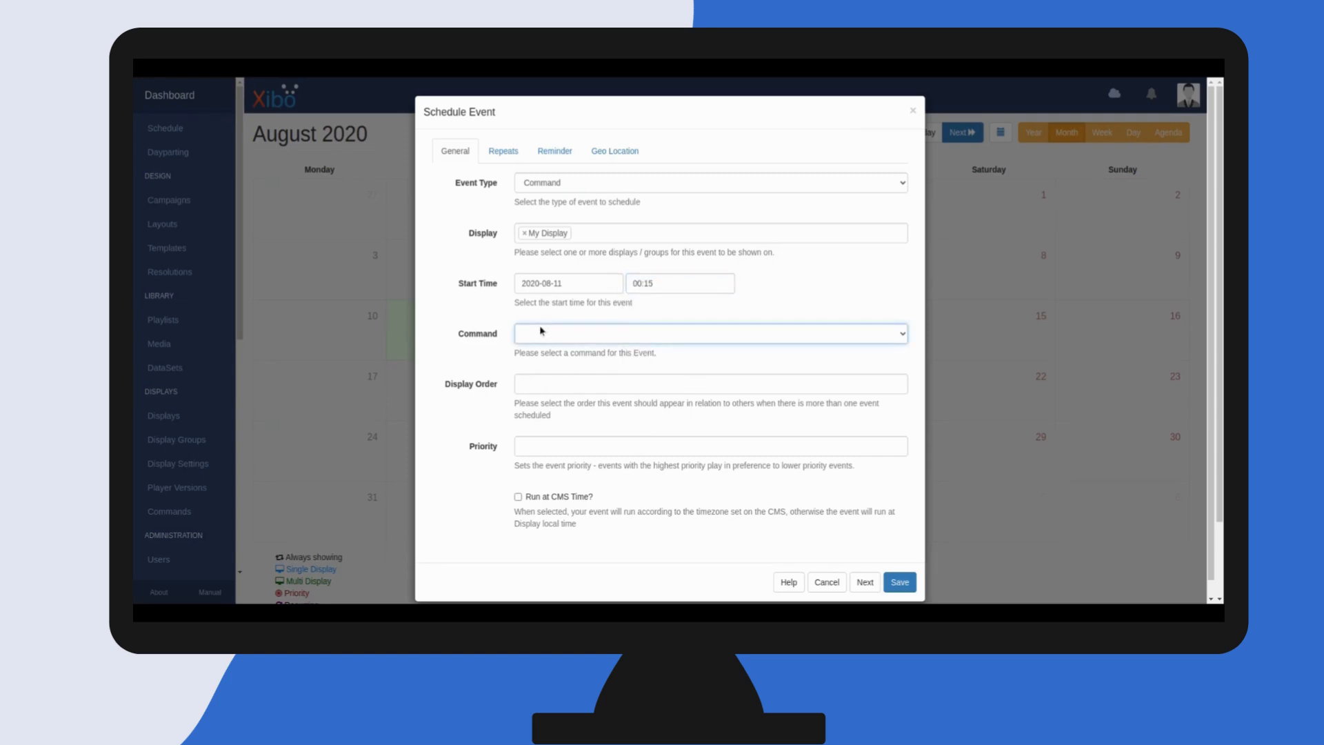
click(552, 364)
click(865, 584)
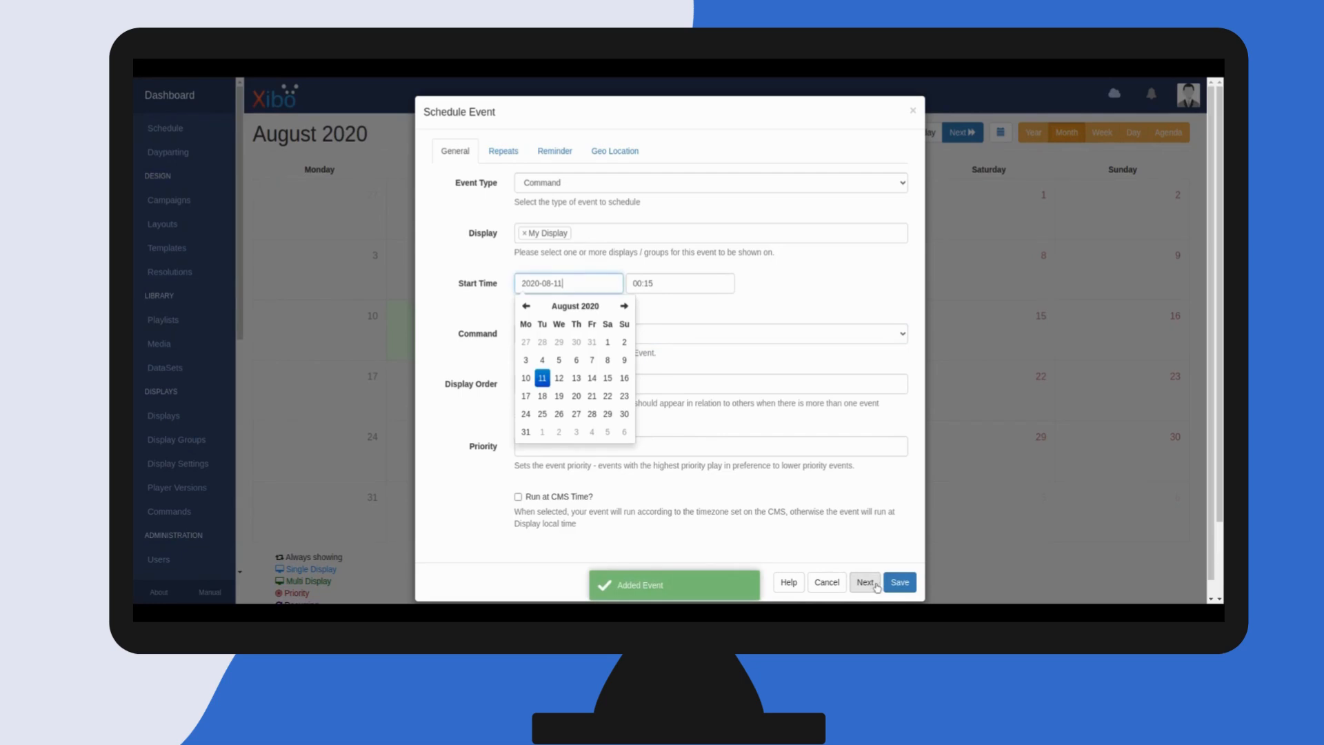
Set the next event's start to 2020-08-12 at 08:00 and choose the Reboot command
click(559, 378)
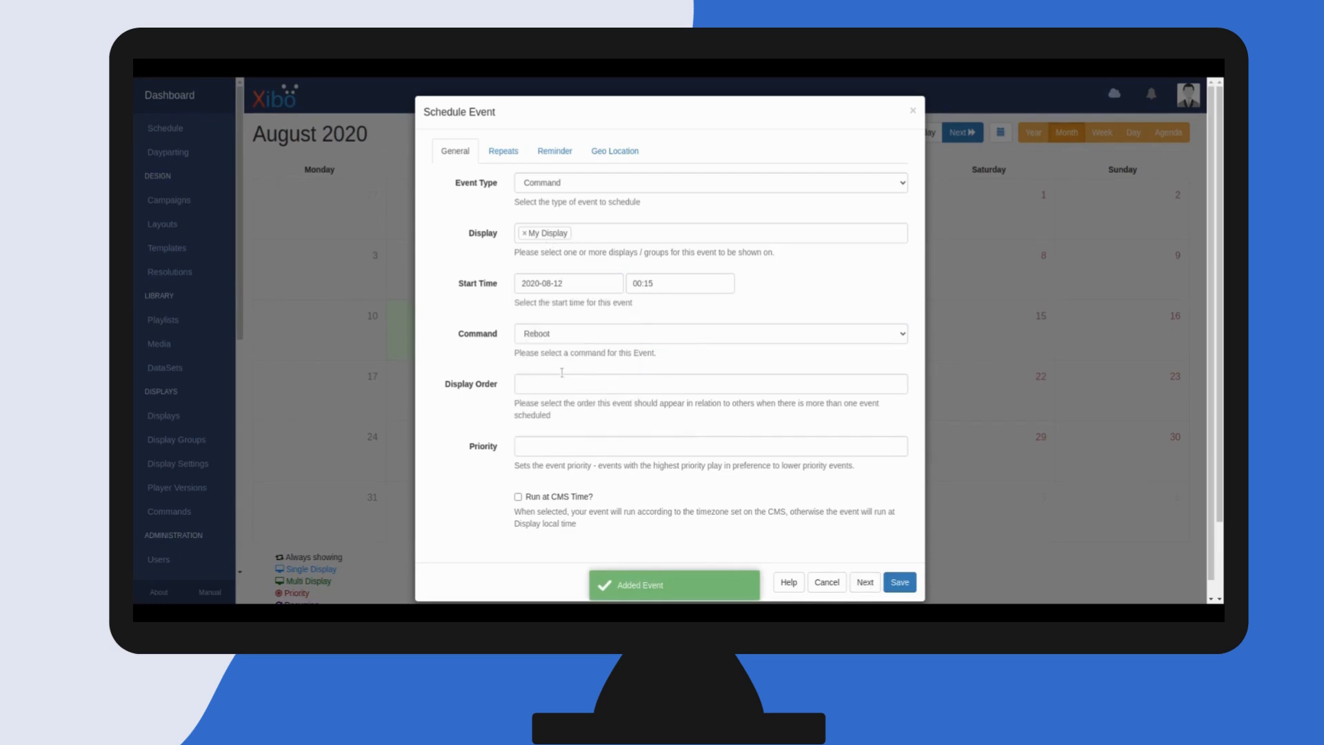
click(656, 289)
drag(674, 307, 674, 332)
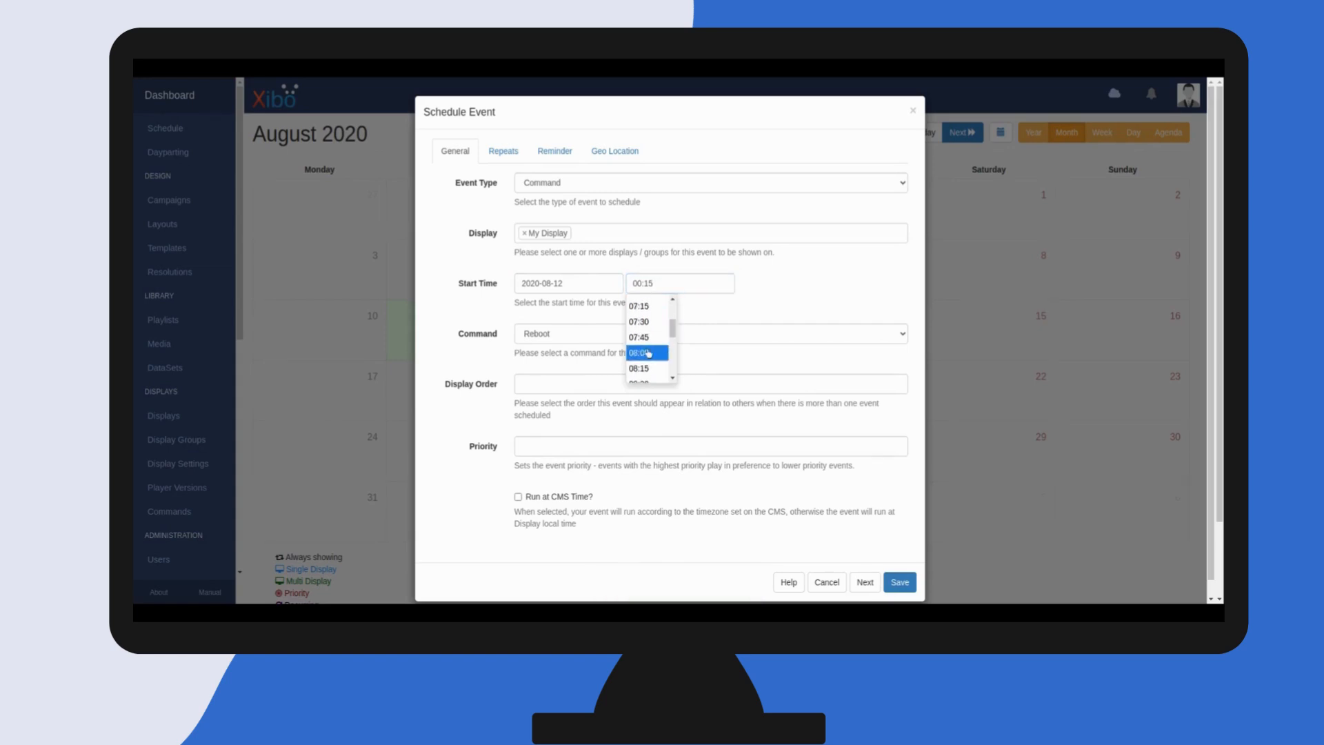
click(649, 353)
click(545, 340)
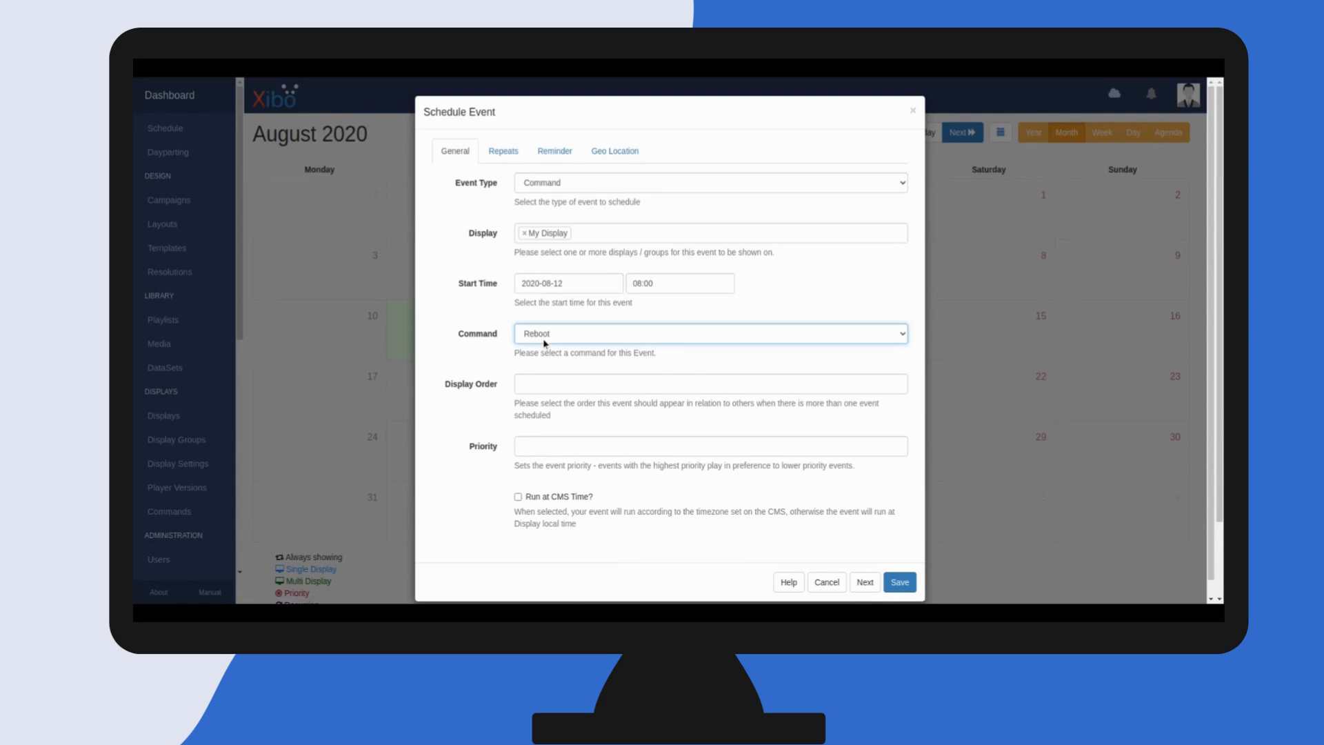
click(547, 382)
Make the Reboot event repeat daily, every 1 day, and submit it
click(504, 151)
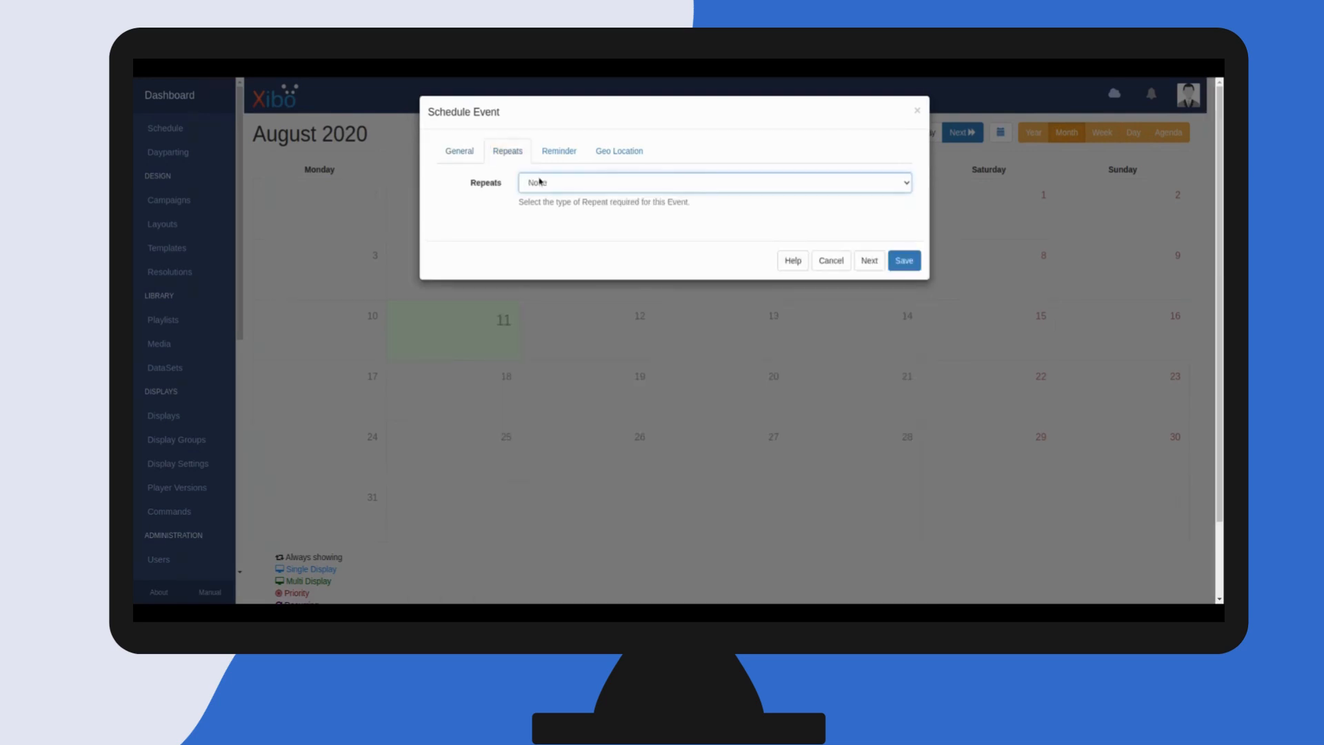
click(550, 238)
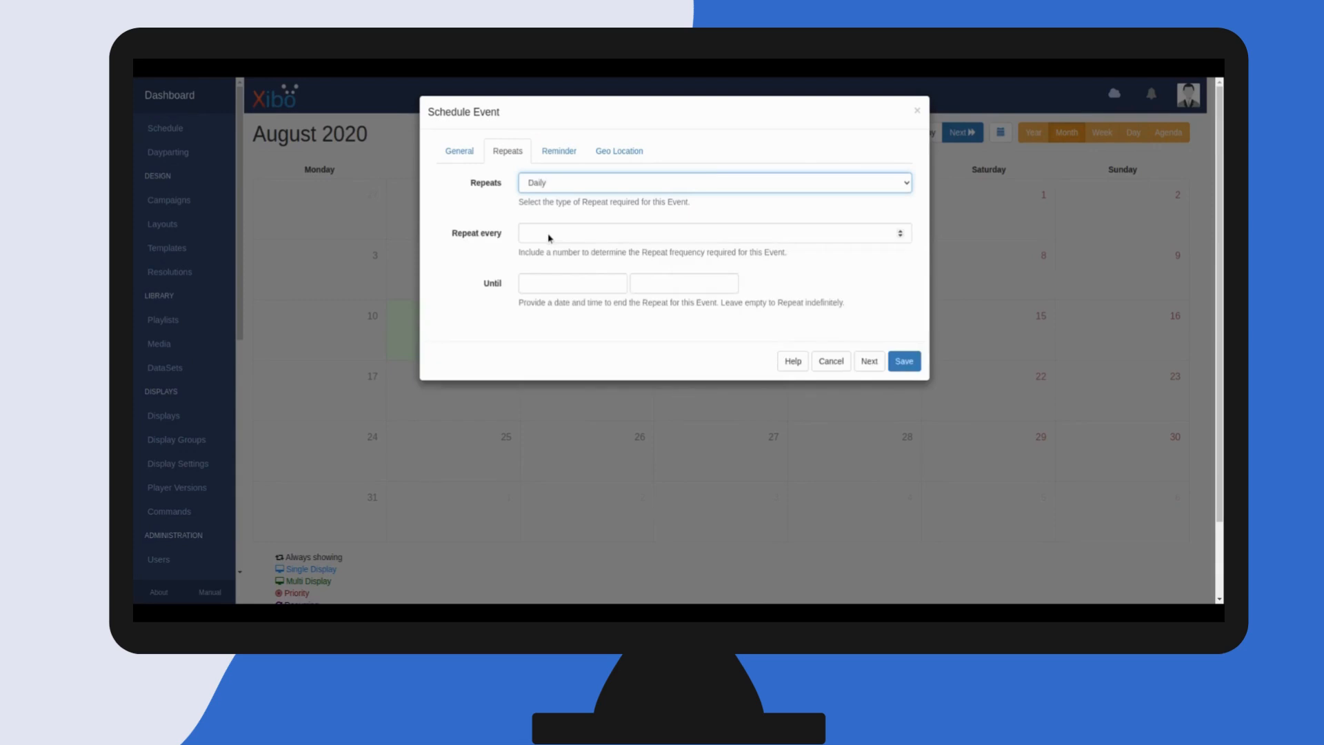
click(548, 234)
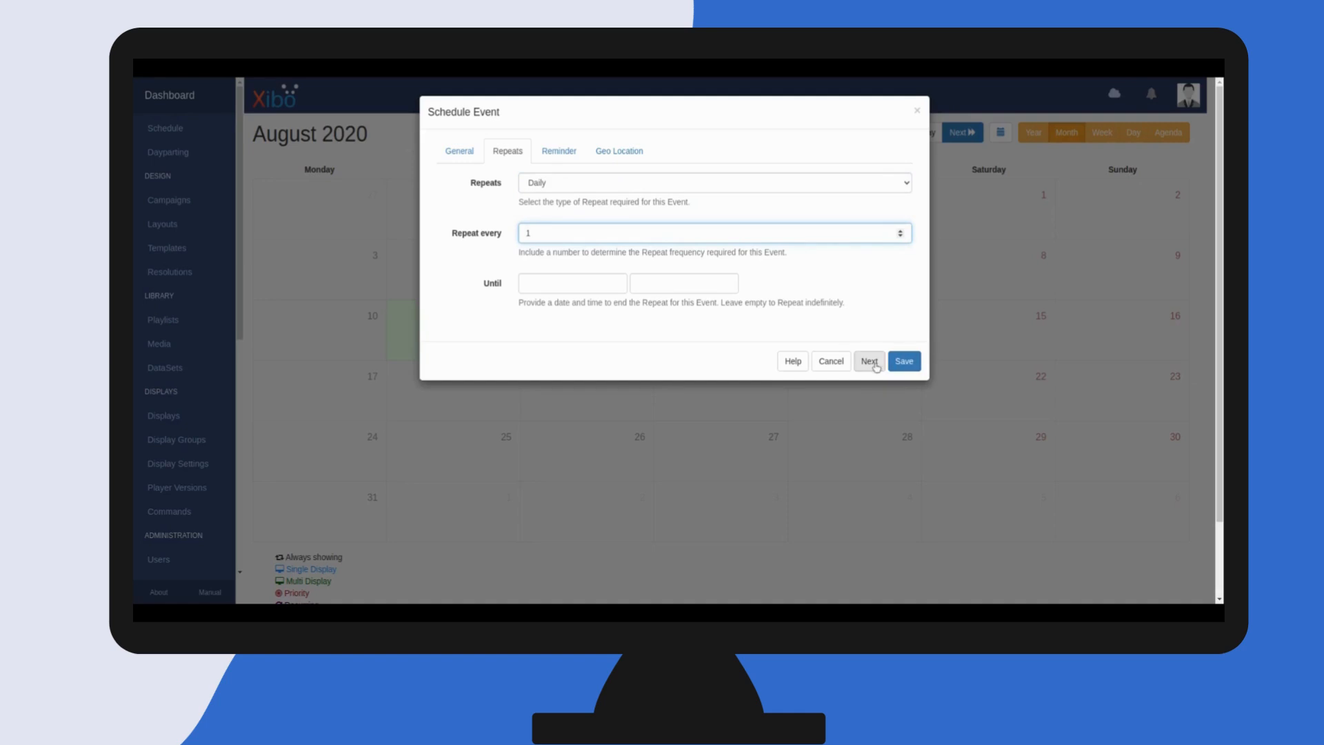
click(875, 365)
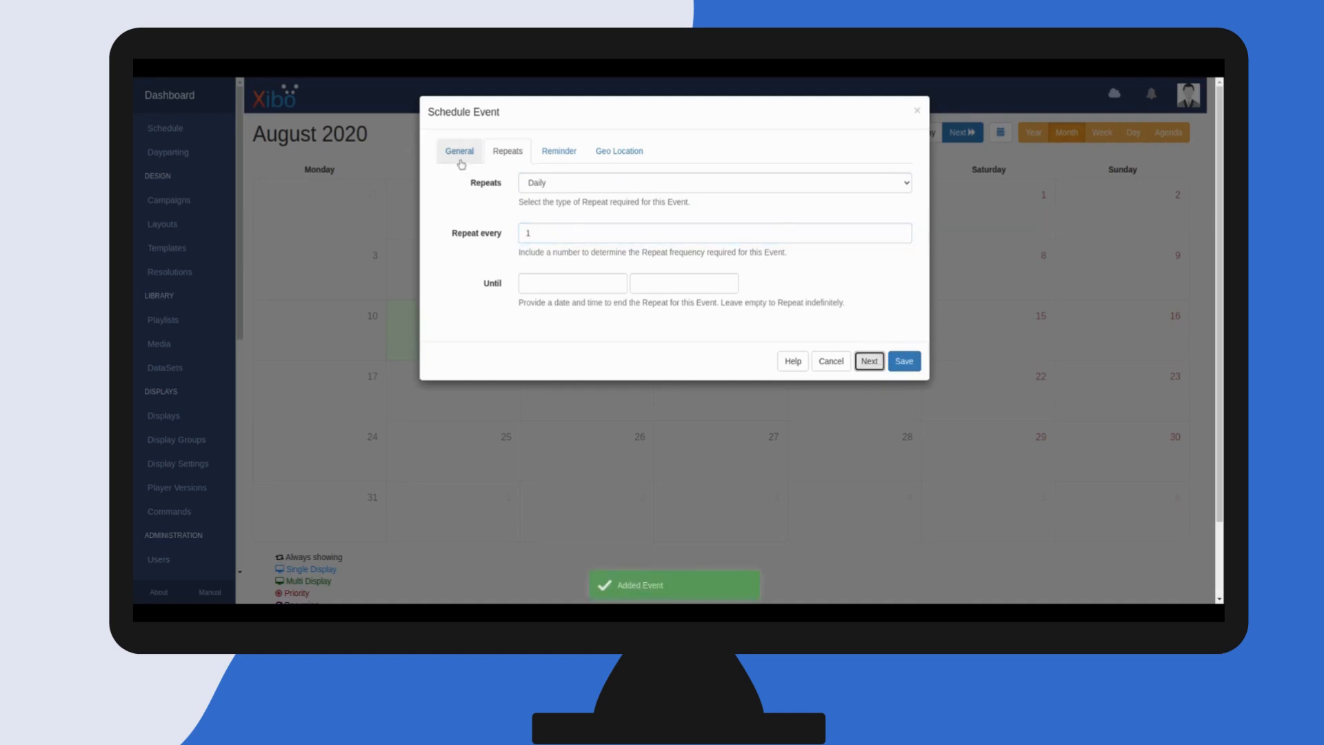
Set up another daily event with the Screen Off command starting 2020-08-12 at 16:30 and save it
click(462, 163)
click(579, 341)
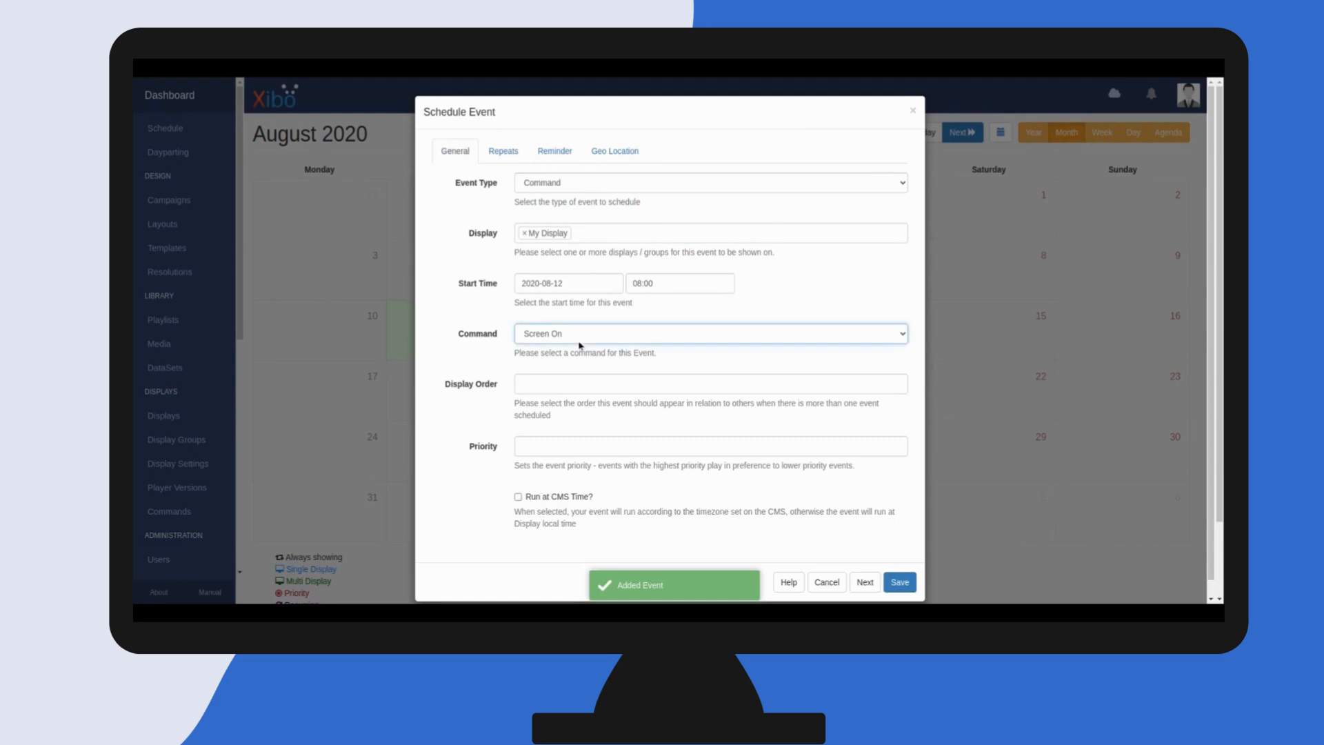
click(571, 373)
click(642, 284)
scroll(648, 352, down, 3)
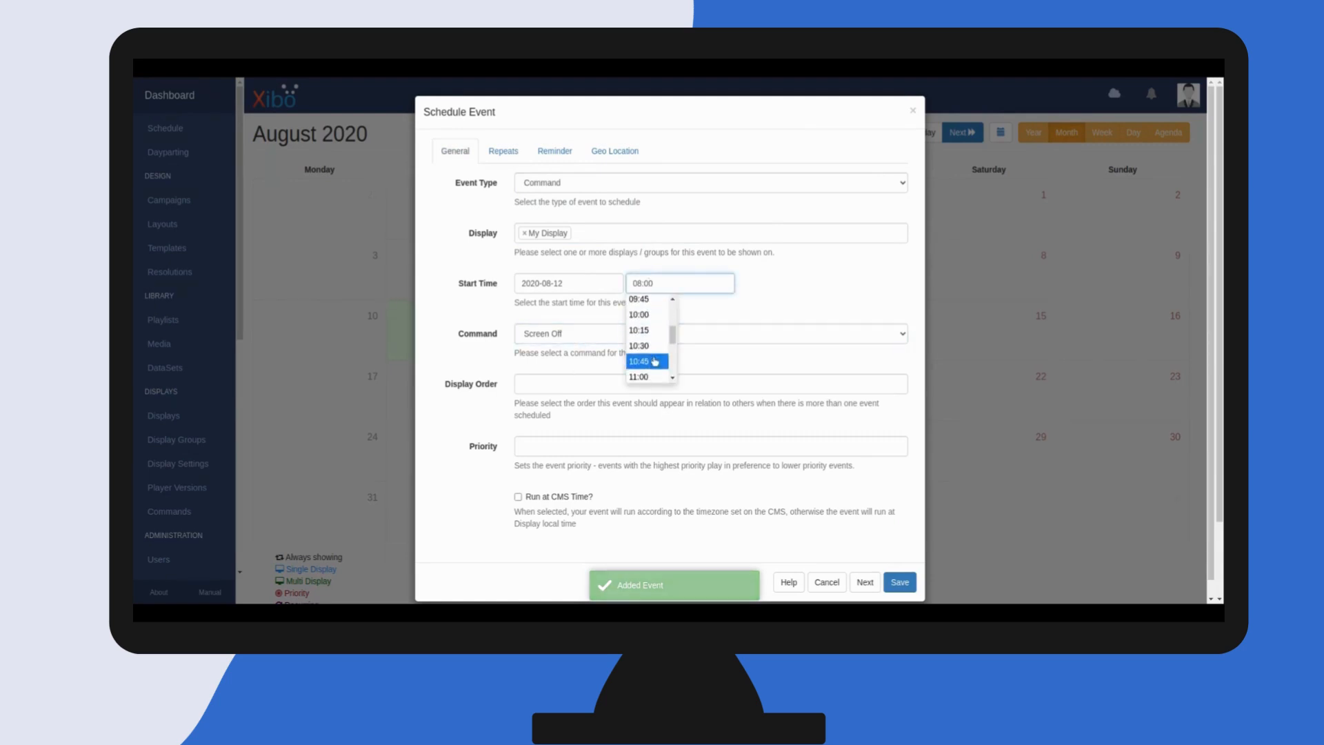
scroll(654, 361, down, 10)
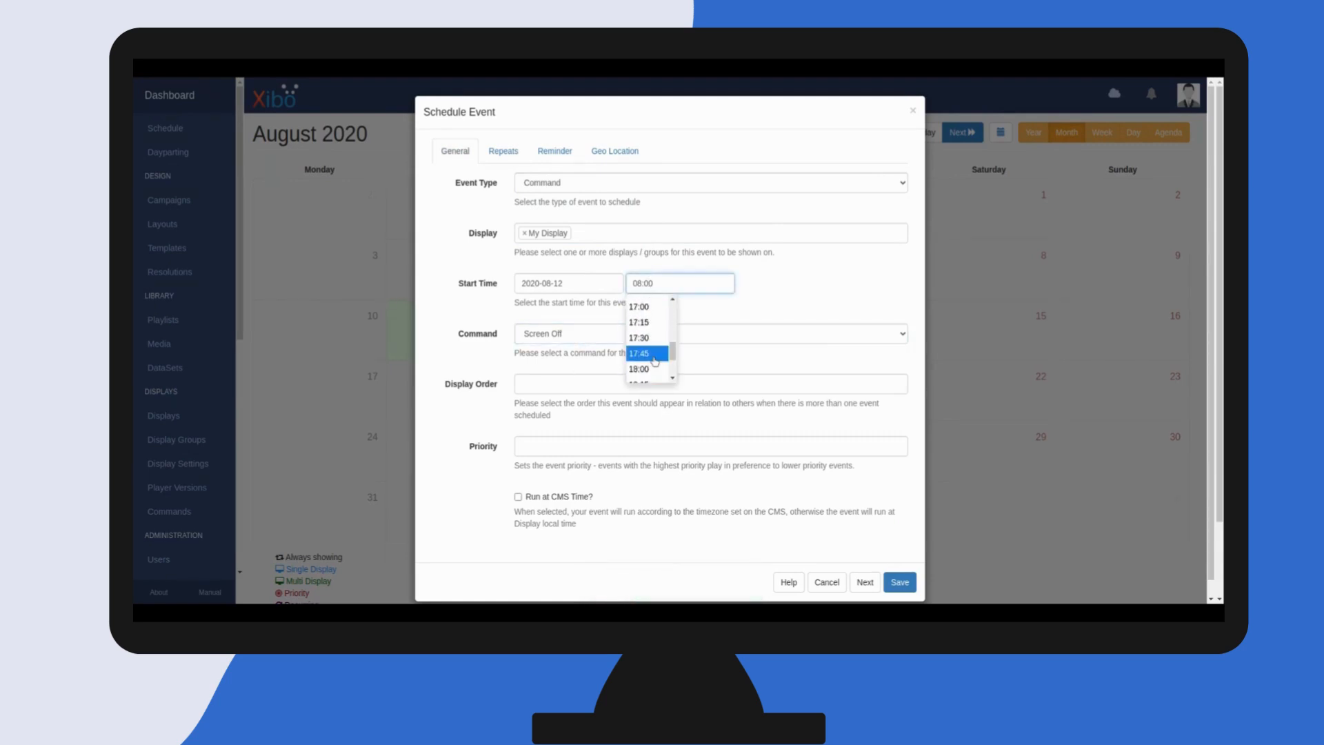
scroll(654, 361, up, 2)
click(645, 307)
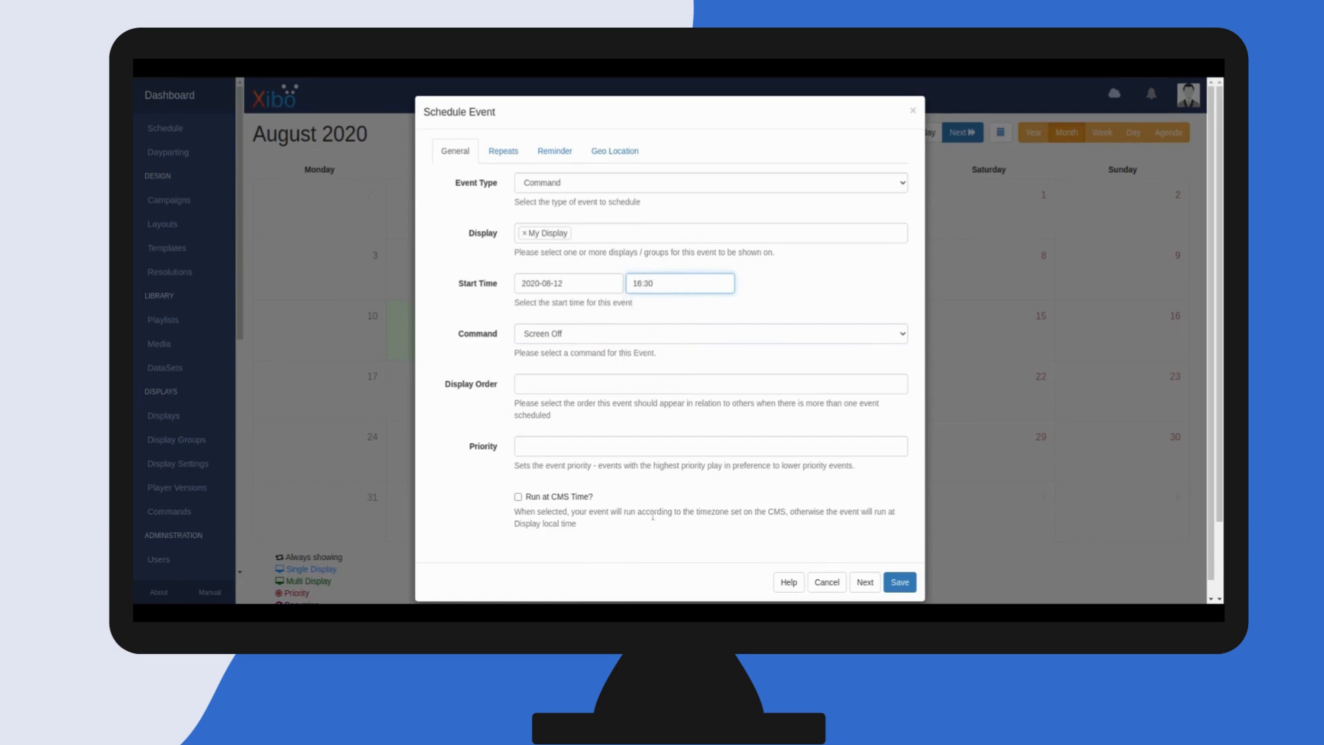
click(508, 158)
click(901, 360)
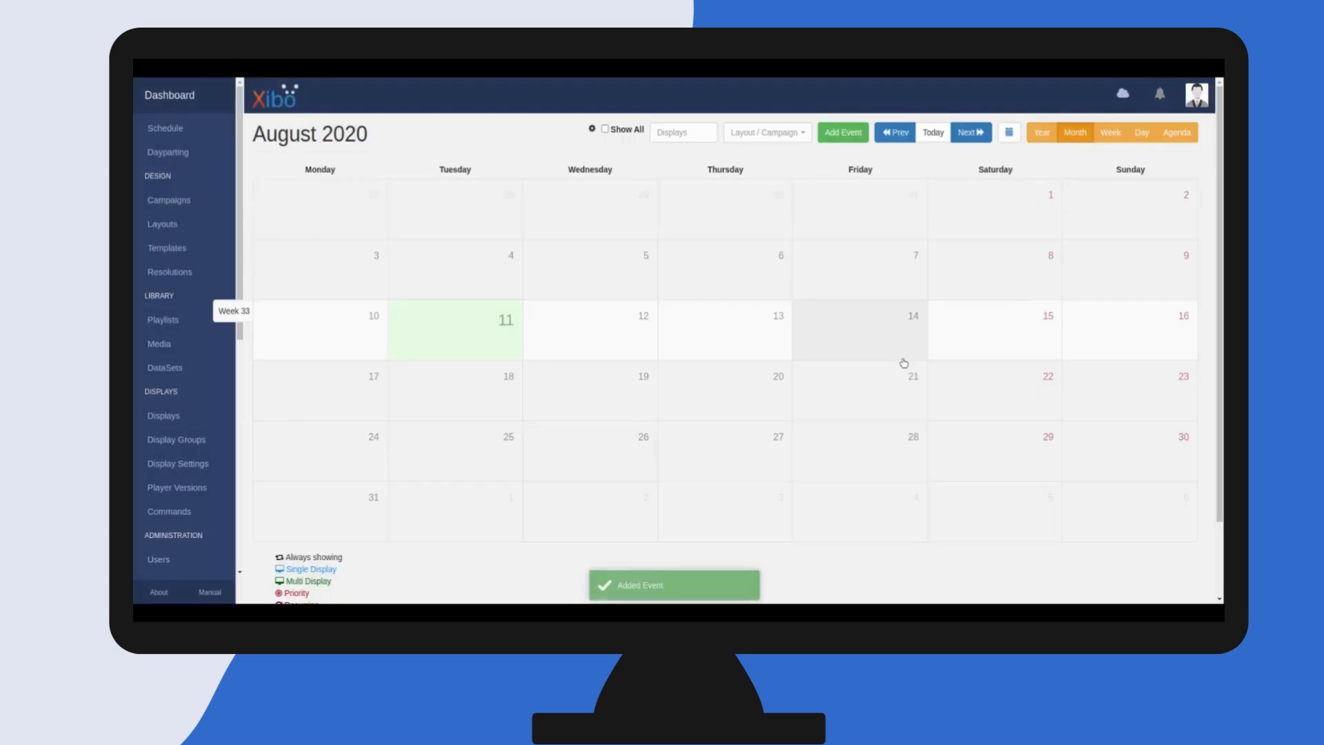
Filter the schedule calendar to show events for My Display
click(694, 132)
click(680, 185)
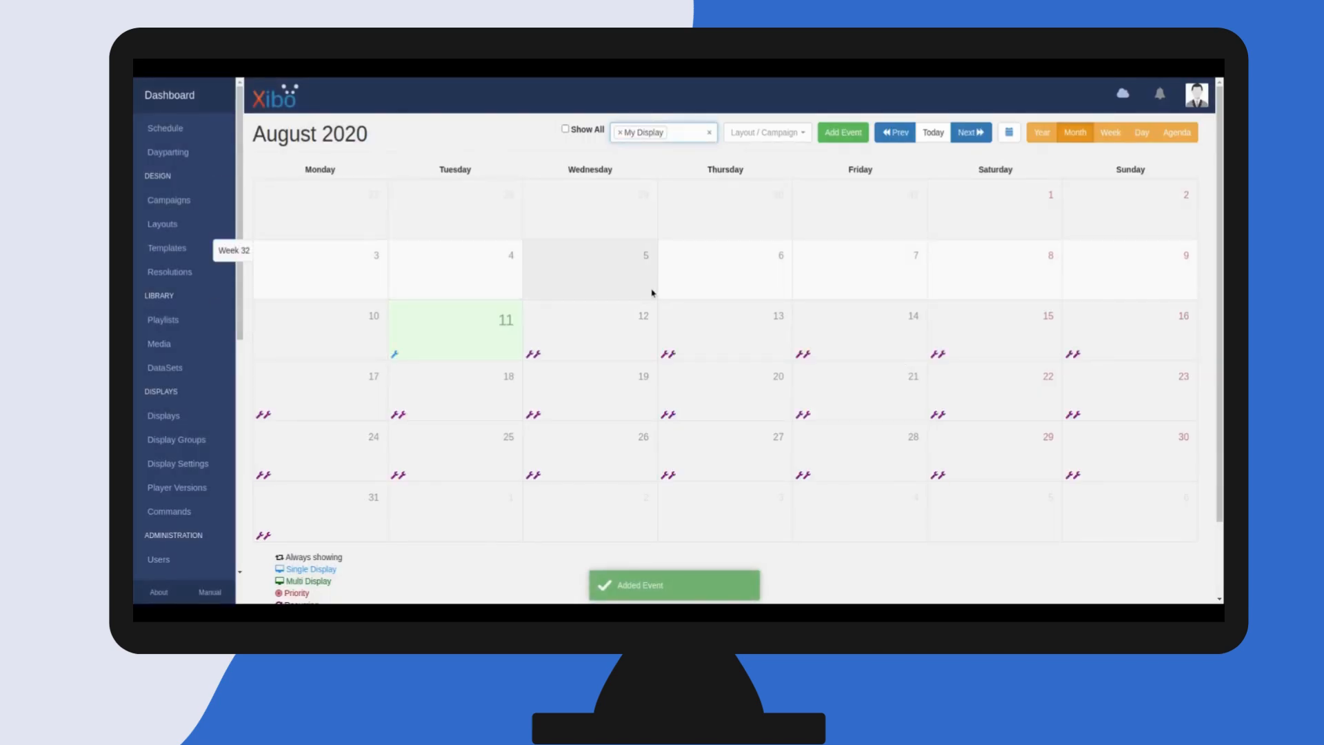